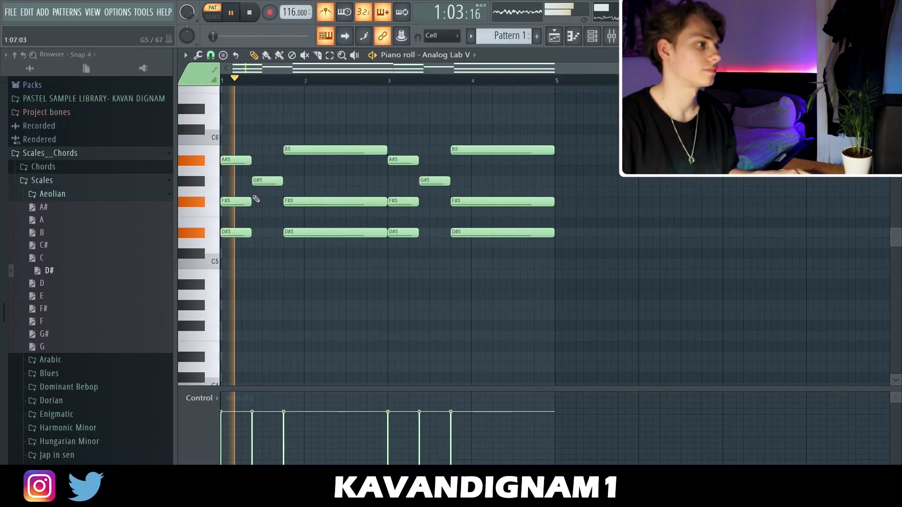
# Slice the sustained D#5, F#5 and B5 chords in the Analog Lab V pattern to half a bar and delete their tails
pyautogui.press('F6')
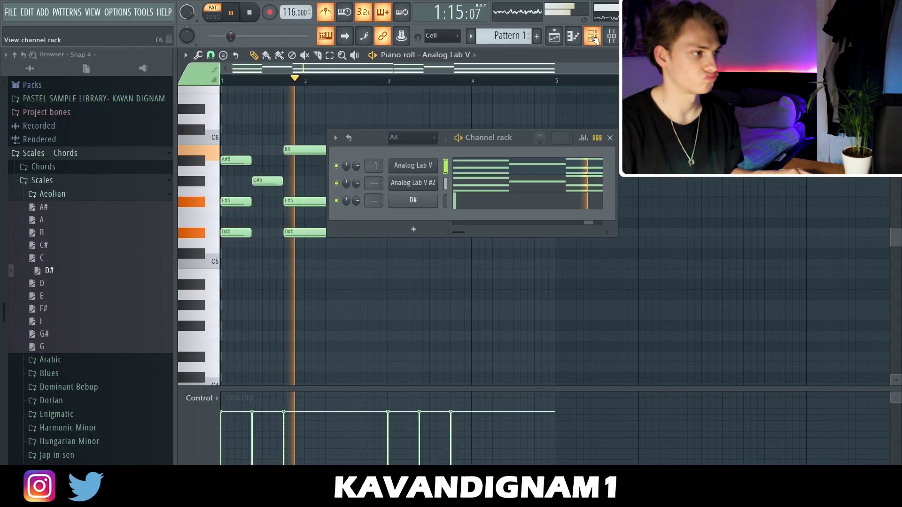
pyautogui.click(485, 169)
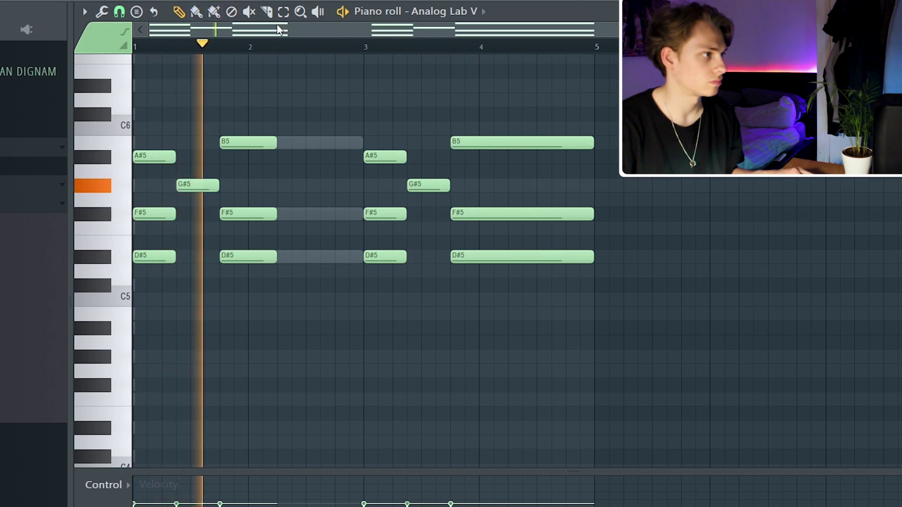
pyautogui.press('c')
pyautogui.moveTo(510, 118)
pyautogui.mouseDown()
pyautogui.moveTo(520, 230)
pyautogui.moveTo(513, 323)
pyautogui.mouseUp()
pyautogui.click(178, 12)
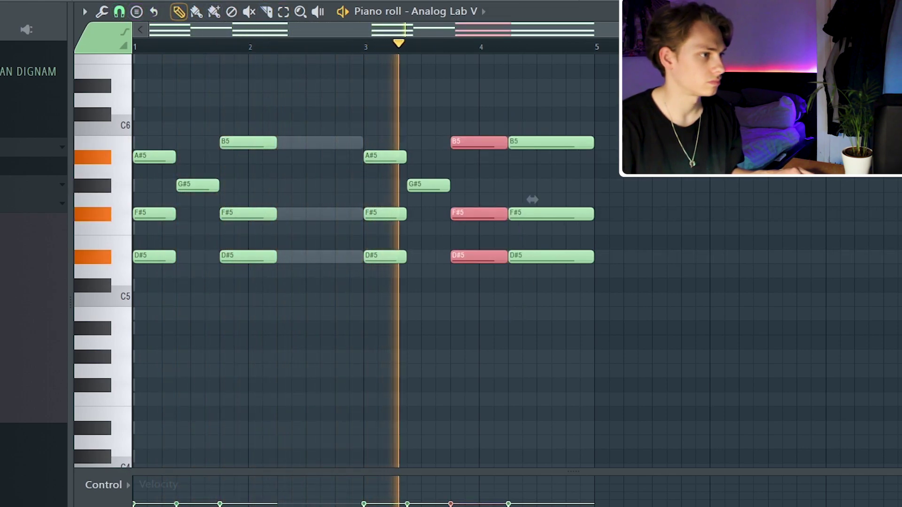
pyautogui.rightClick(553, 143)
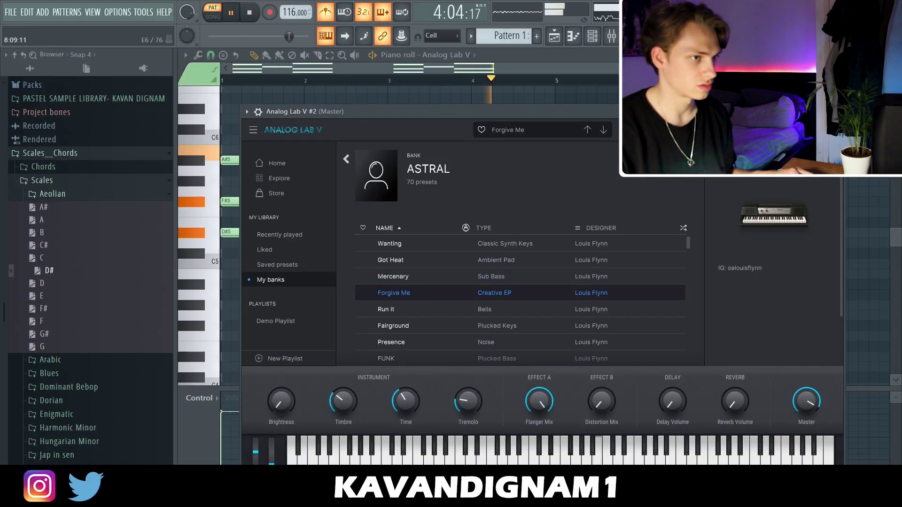
# Extend the Analog Lab V #2 chord progression to eight bars, ending the top line with B5, A#5 and G#5
pyautogui.press('Escape')
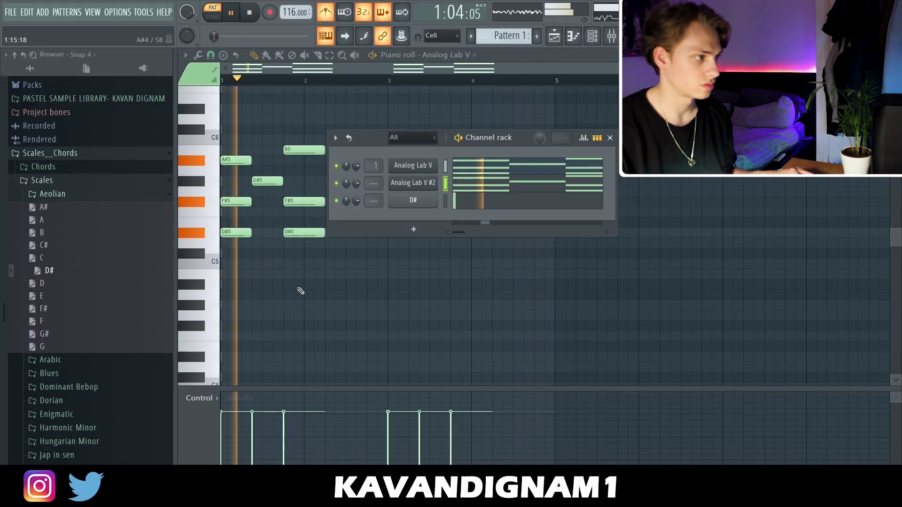
pyautogui.press('F6')
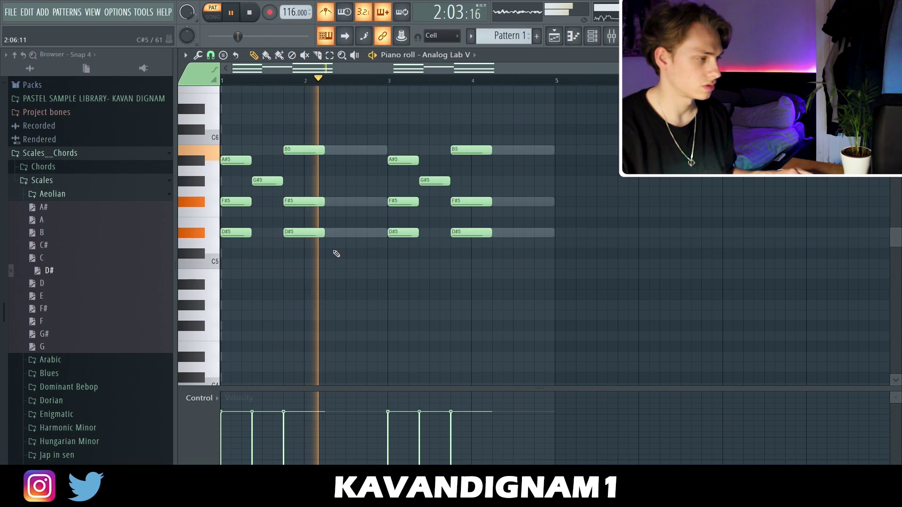
pyautogui.press('F6')
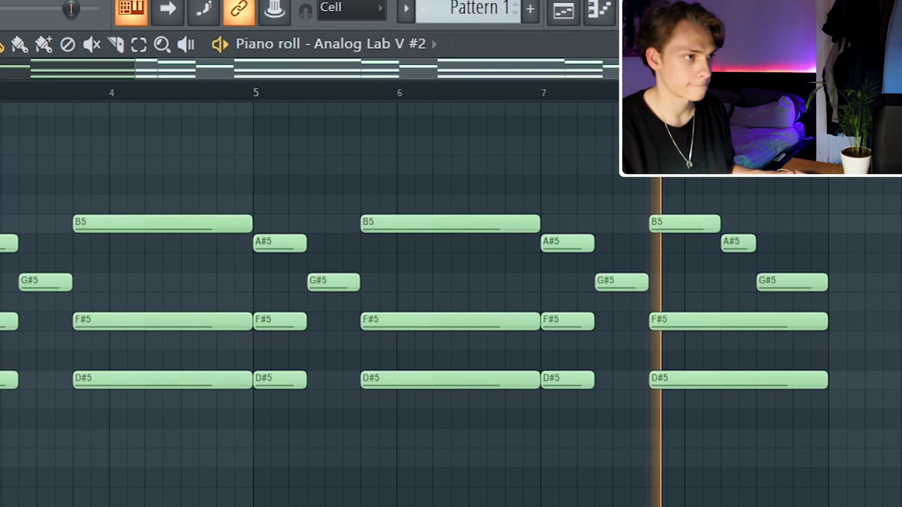
pyautogui.scroll(-2, 832, 286)
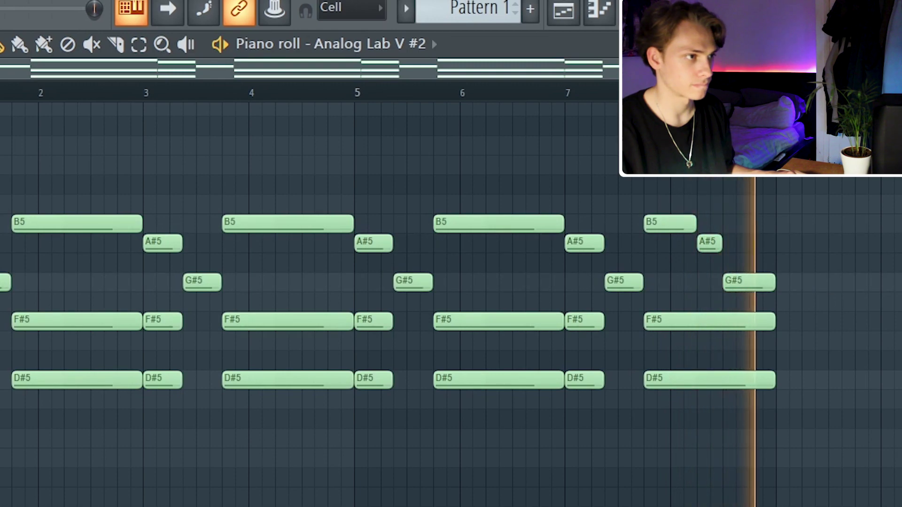
# Replace the sound of the -M2- DX key channel with -M2- MATRIX Droplet Key and open its notes
pyautogui.press('F6')
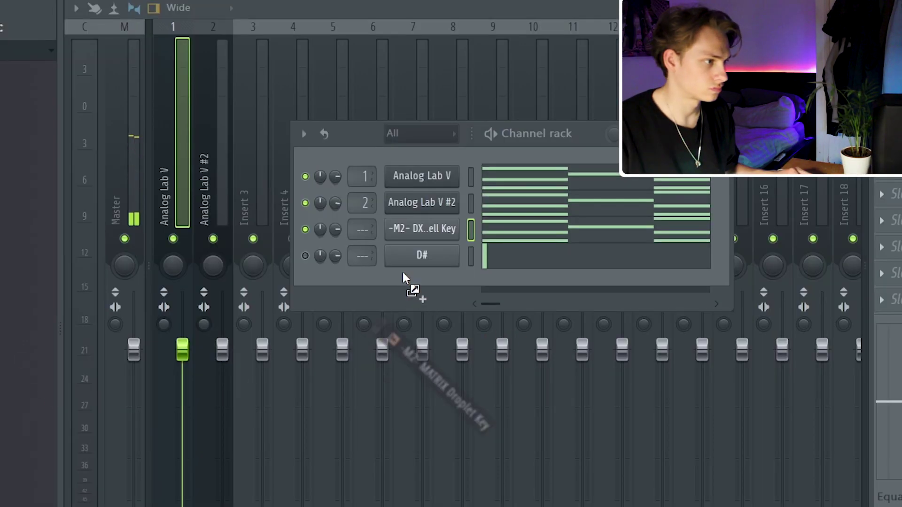
pyautogui.moveTo(405, 278); pyautogui.dragTo(439, 241)
pyautogui.press('space')
pyautogui.click(554, 236)
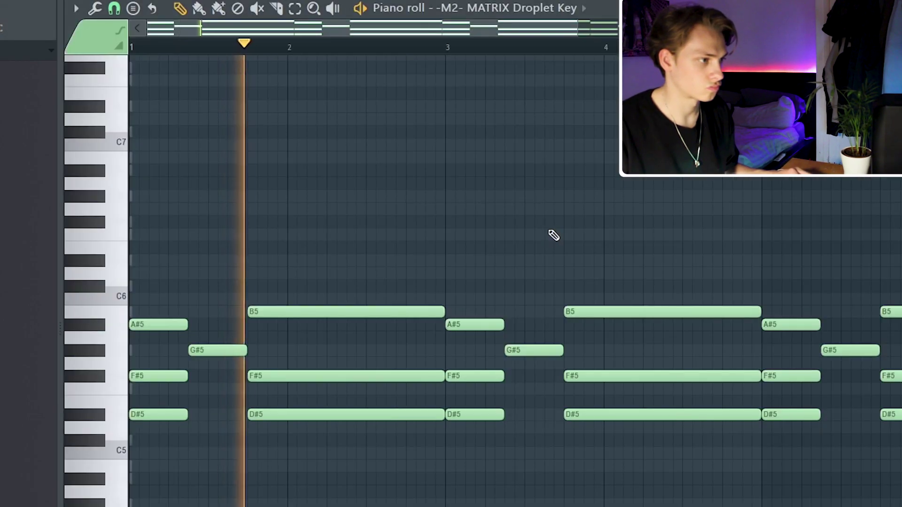
# Transpose the Droplet Key notes down one octave and delete the short G#4 notes in bars 1, 3, 5 and 7
pyautogui.keyDown('ctrl'); pyautogui.scroll(-3, 288, 411); pyautogui.keyUp('ctrl')
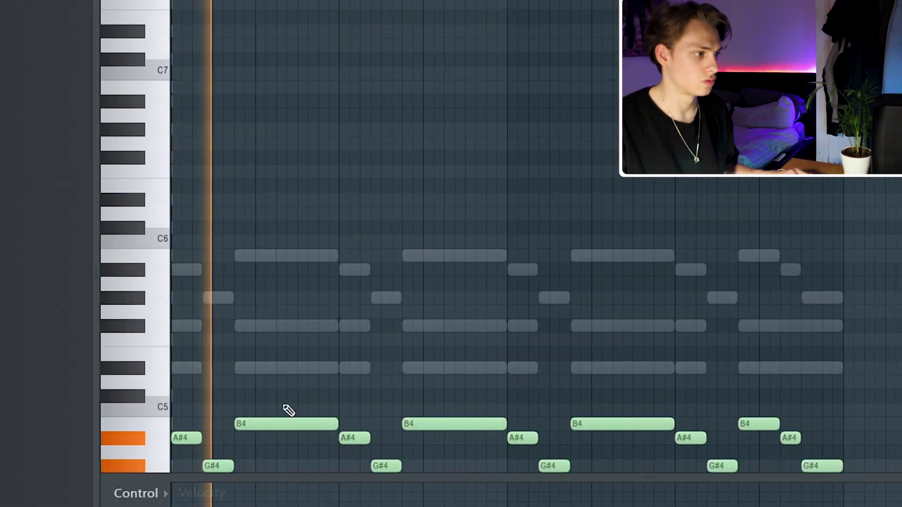
pyautogui.scroll(-4, 194, 290)
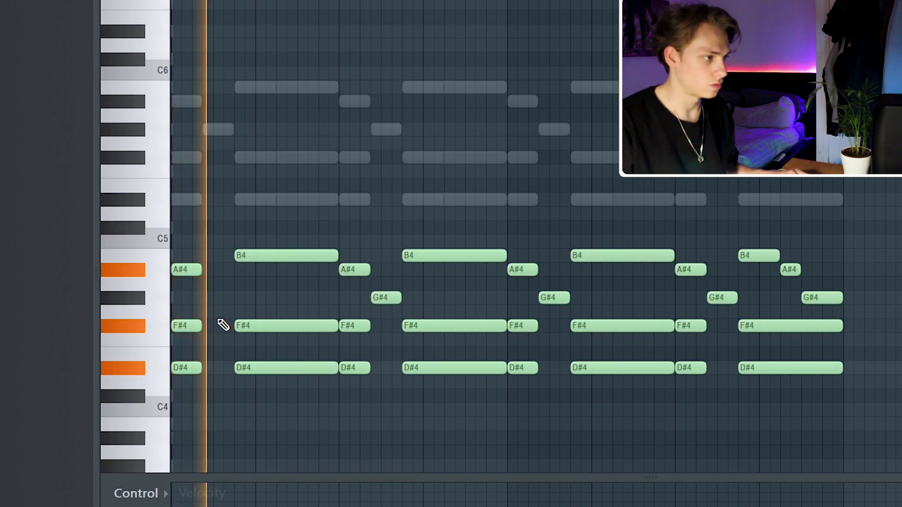
pyautogui.rightClick(393, 300)
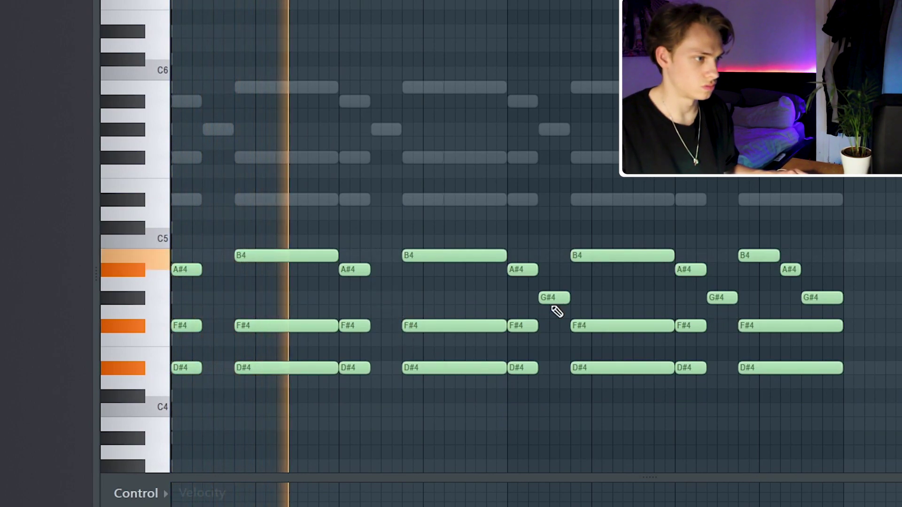
pyautogui.rightClick(567, 297)
pyautogui.rightClick(723, 298)
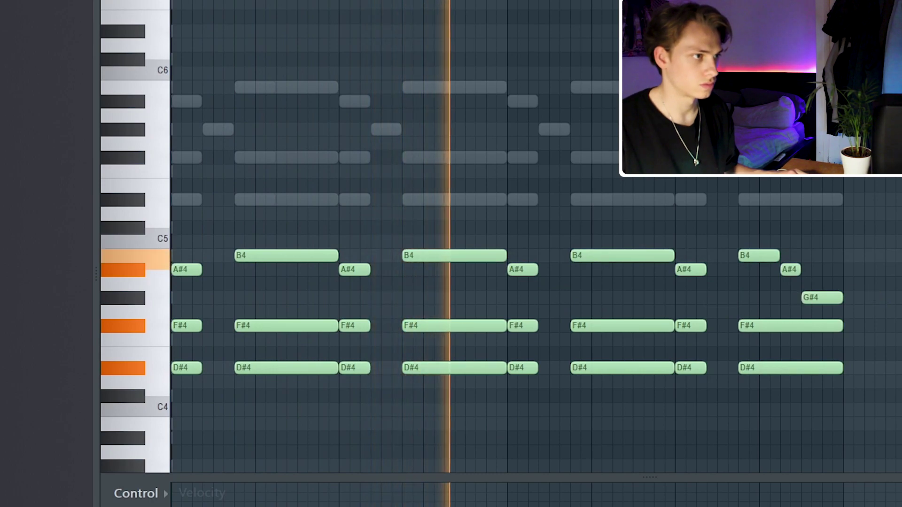
# Replace the Droplet Key sound with -M2- Muffled Organ, unsolo the channel and set its volume to 94%
pyautogui.press('F6')
pyautogui.moveTo(87, 387); pyautogui.dragTo(445, 244)
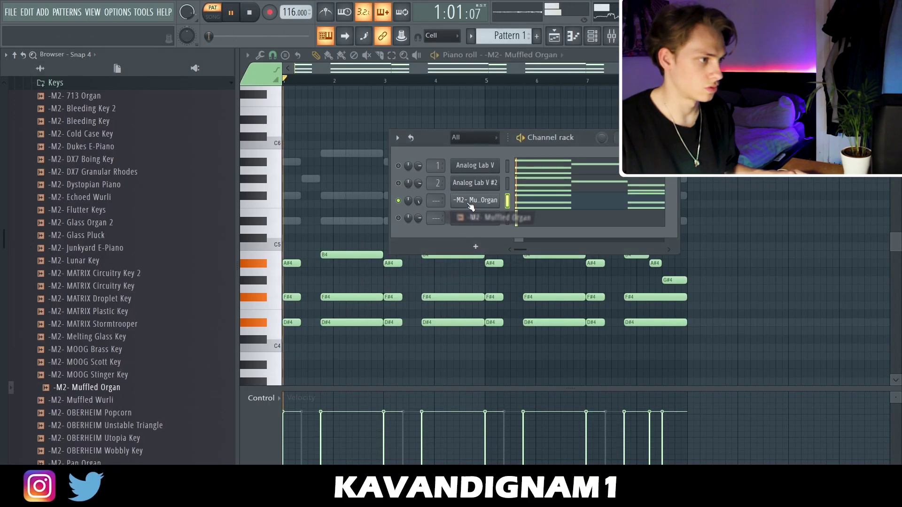
pyautogui.rightClick(399, 201)
pyautogui.click(418, 201)
pyautogui.moveTo(418, 200); pyautogui.dragTo(418, 204)
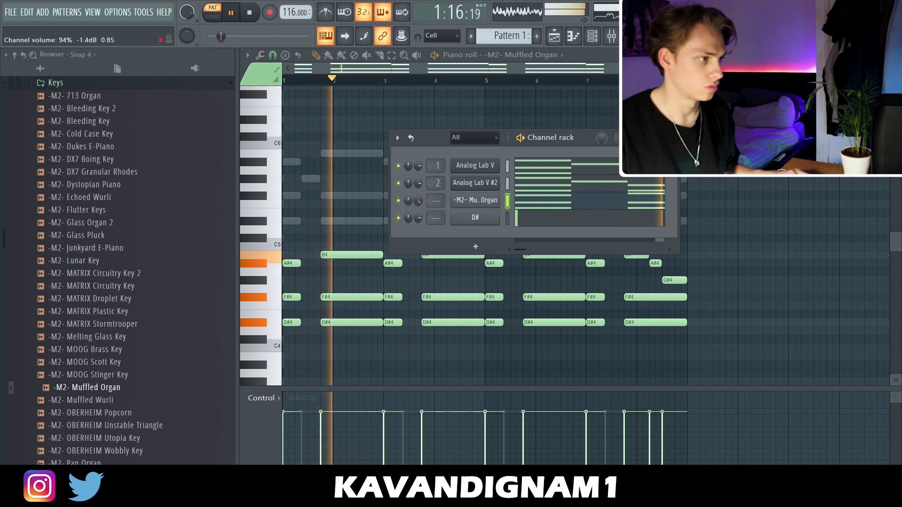
# Shape the Muffled Organ's volume envelope with no attack, and raise its notes one octave
pyautogui.click(475, 201)
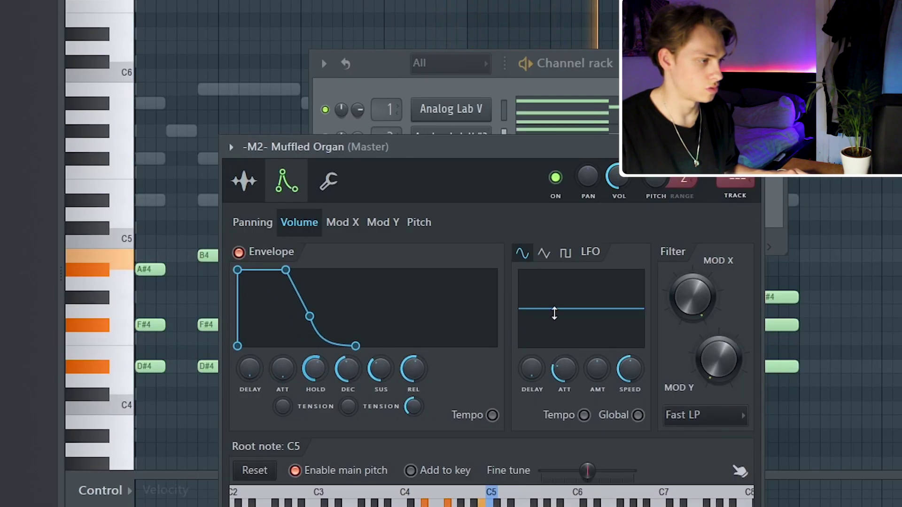
pyautogui.click(753, 146)
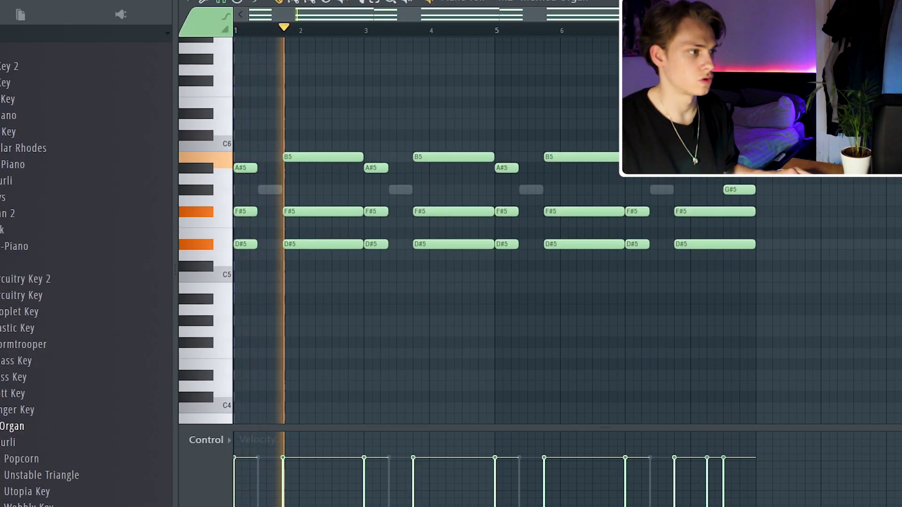
# Add -M2- Cascades Synth from the sample library as a new channel and open its empty piano roll
pyautogui.press('F6')
pyautogui.scroll(2, 27, 386)
pyautogui.scroll(-6, 27, 386)
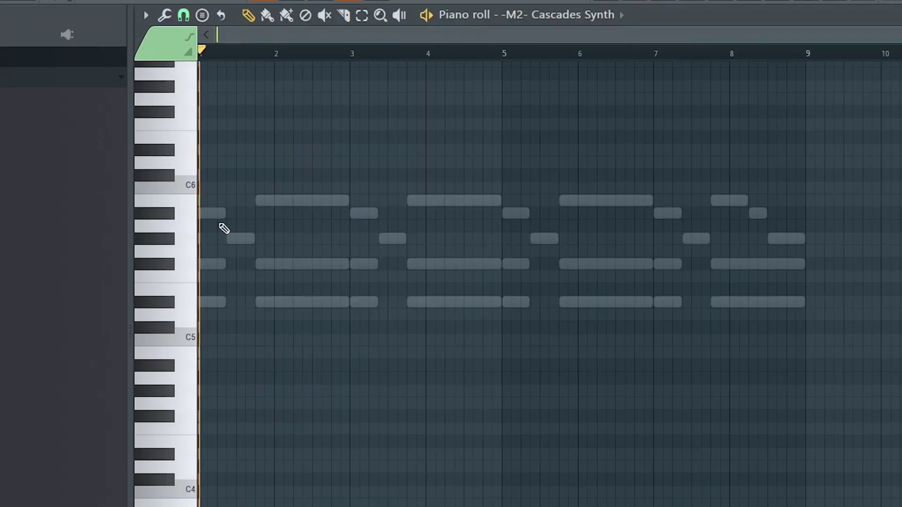
# Draw short descending B5, F#5 and D#5 notes over the first sustained chord, starting just before bar 2
pyautogui.keyDown('ctrl'); pyautogui.scroll(4, 253, 216); pyautogui.keyUp('ctrl')
pyautogui.click(258, 200)
pyautogui.click(297, 264)
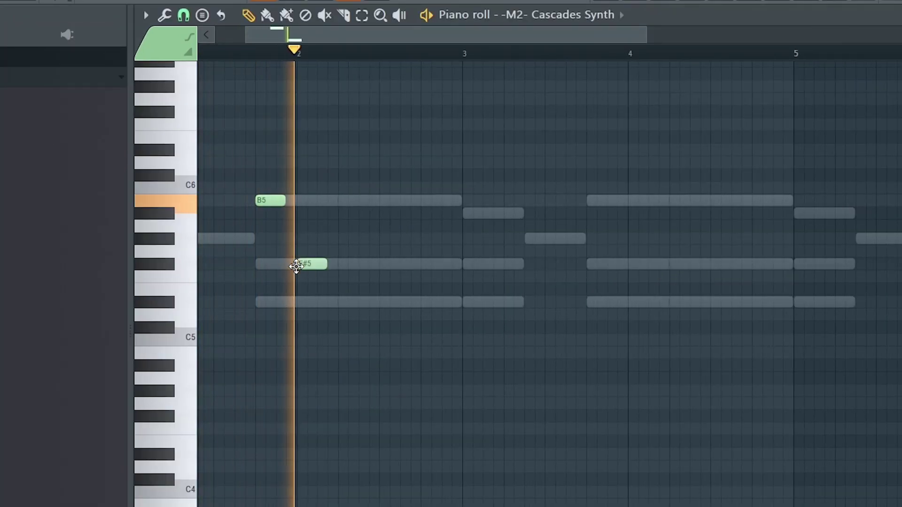
pyautogui.press('space')
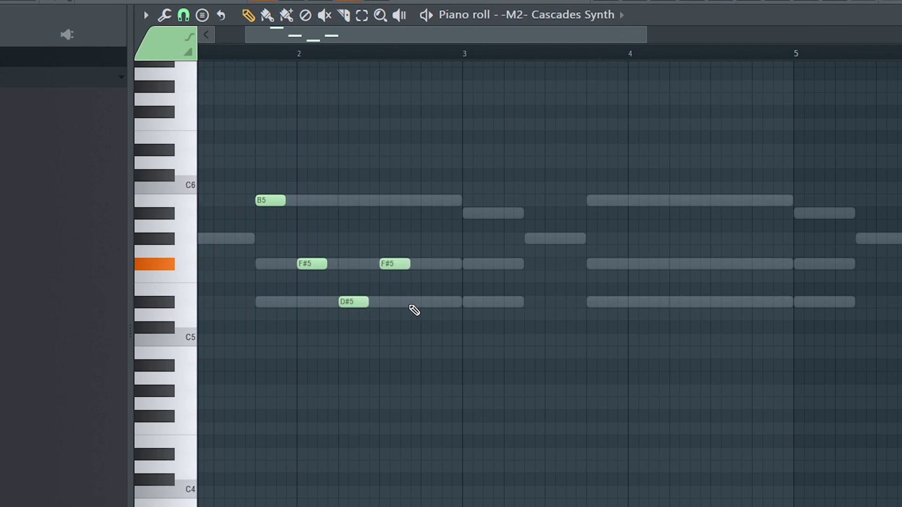
pyautogui.keyDown('ctrl'); pyautogui.scroll(-4, 430, 288); pyautogui.keyUp('ctrl')
# Draw a second phrase of short B5, F#5, D#5, F5 and D#5 notes over the sustained chord before bar 5
pyautogui.press('space')
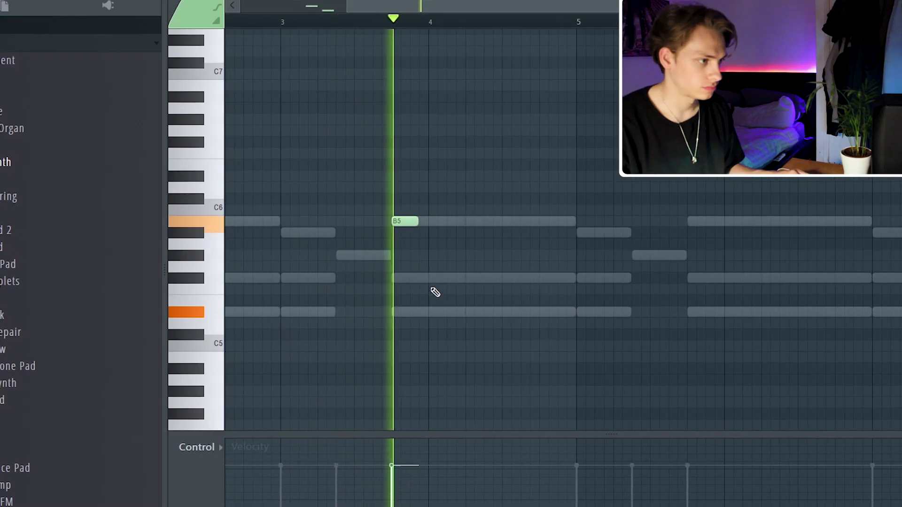
pyautogui.click(431, 277)
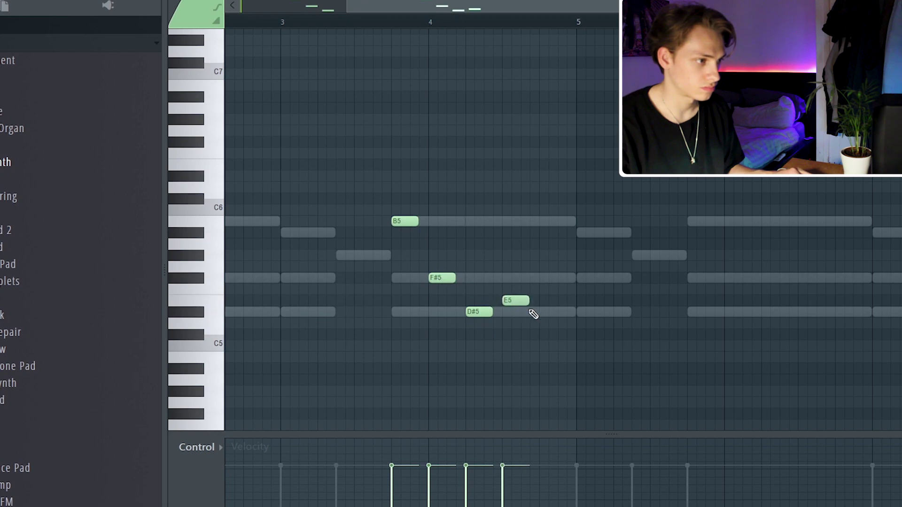
pyautogui.keyDown('ctrl'); pyautogui.scroll(-3, 541, 312); pyautogui.keyUp('ctrl')
# Duplicate the four-bar Cascades Synth melody into bars 5 to 8 and slightly randomize the note velocities
pyautogui.hotkey('ctrl', 'a')
pyautogui.press('space')
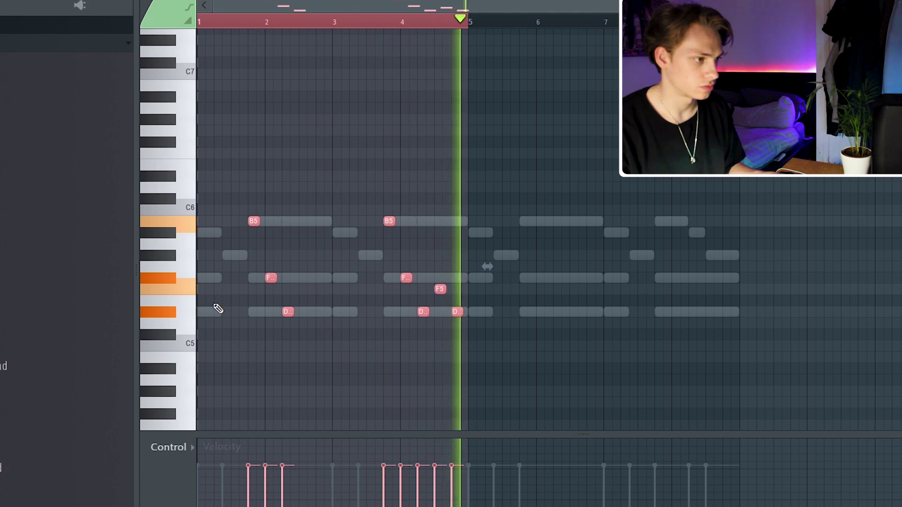
pyautogui.hotkey('ctrl', 'b')
pyautogui.hotkey('ctrl', 'd')
pyautogui.hotkey('alt', 'r')
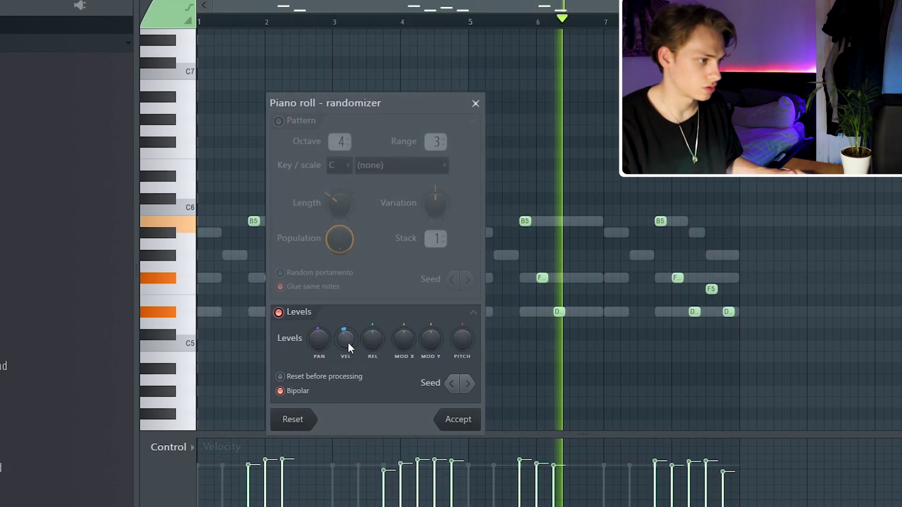
pyautogui.click(448, 419)
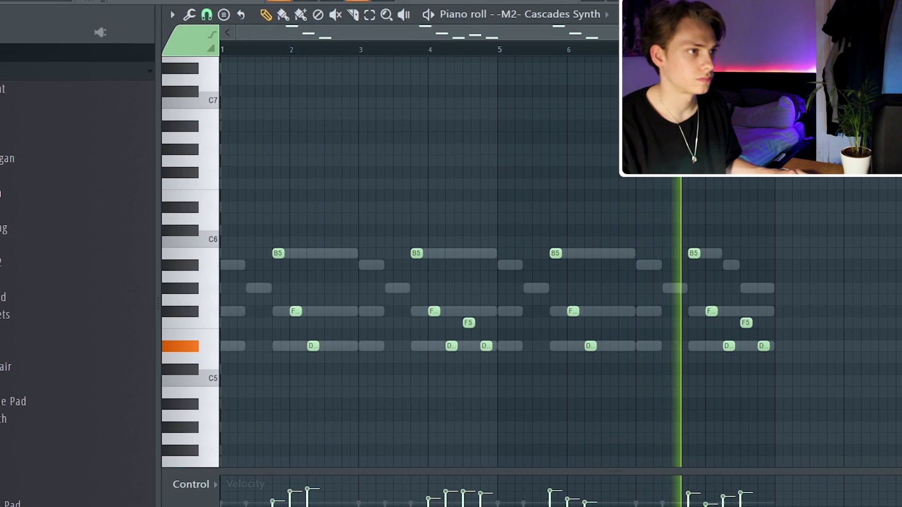
# Add a NAMI_Rhodes Harmonizer channel with an A#5, G#5, F#5, G#5, D#5 phrase repeated every two bars across eight bars
pyautogui.press('F6')
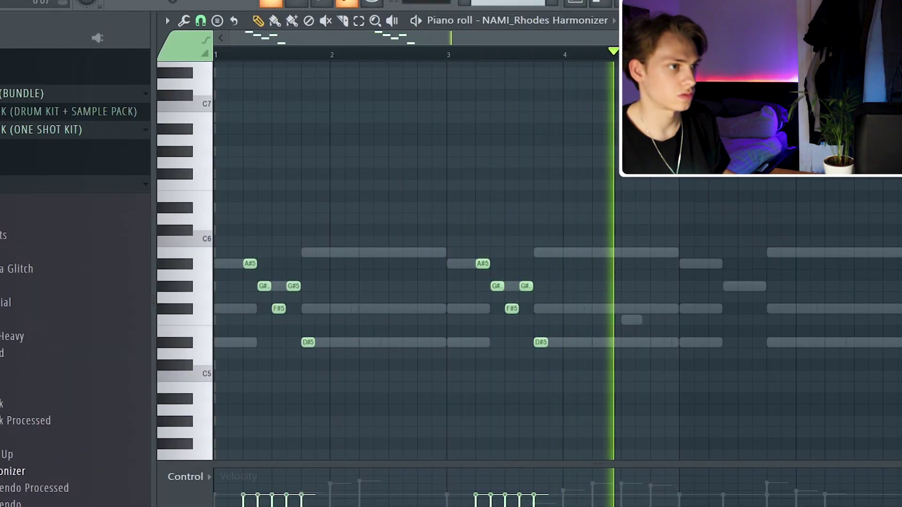
pyautogui.scroll(-4, 745, 358)
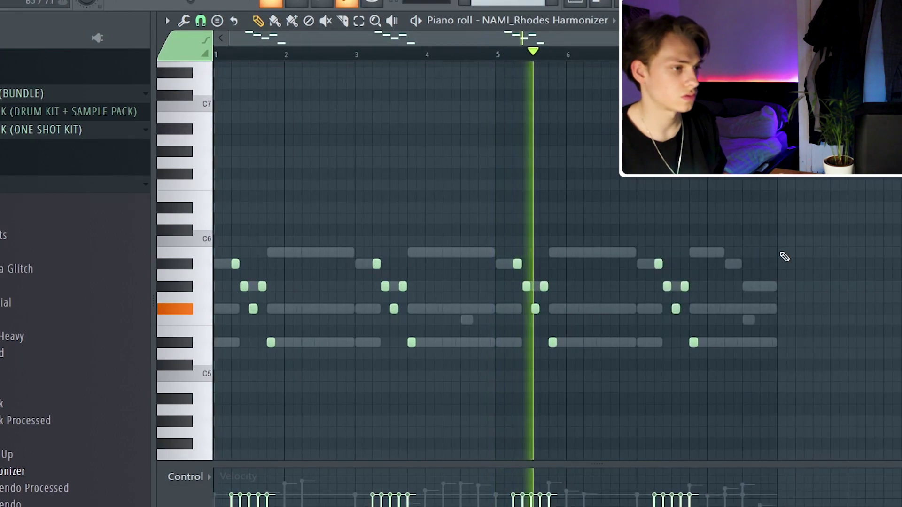
# Randomize the velocities of the Rhodes Harmonizer notes and transpose the whole melody down one octave
pyautogui.hotkey('alt', 'r')
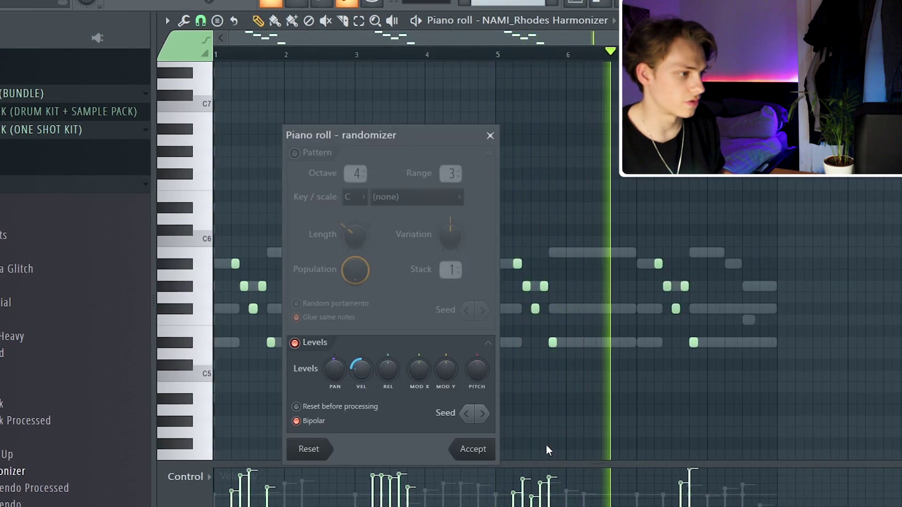
pyautogui.click(489, 450)
pyautogui.hotkey('ctrl', 'Down')
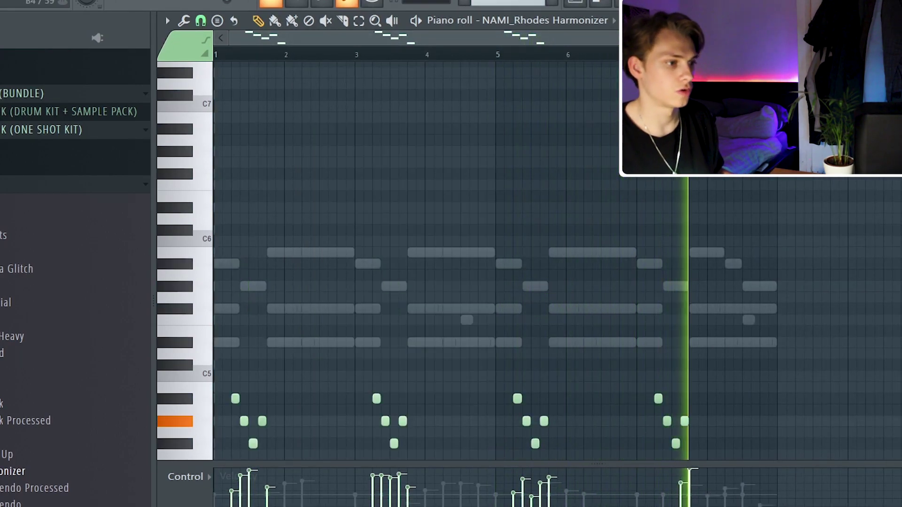
pyautogui.scroll(-3, 886, 312)
pyautogui.press('F6')
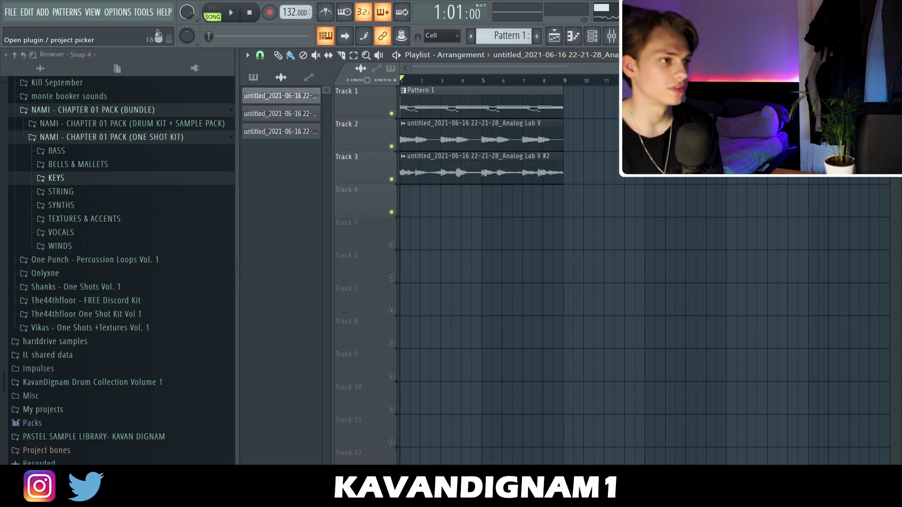
# Review the note patterns of the NAMI_Rhodes Harmonizer and -M2- Cascades Synth channels
pyautogui.click(597, 36)
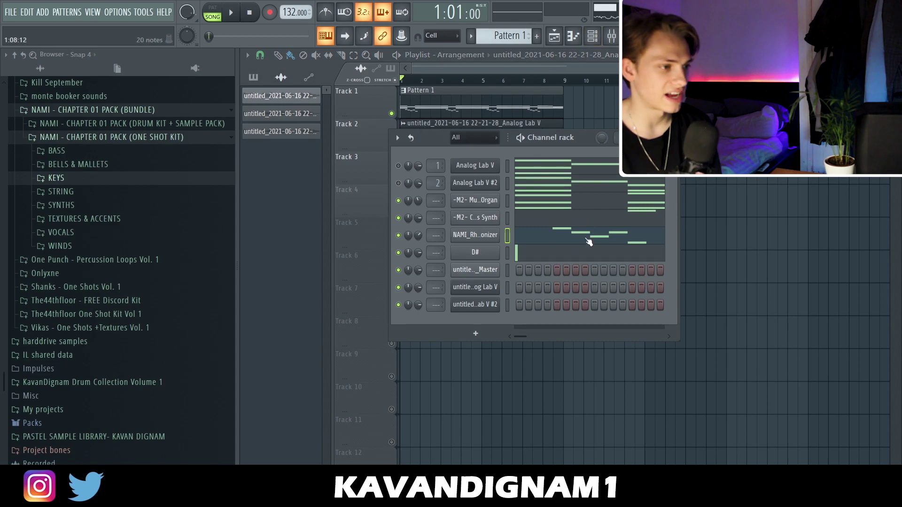
pyautogui.click(557, 242)
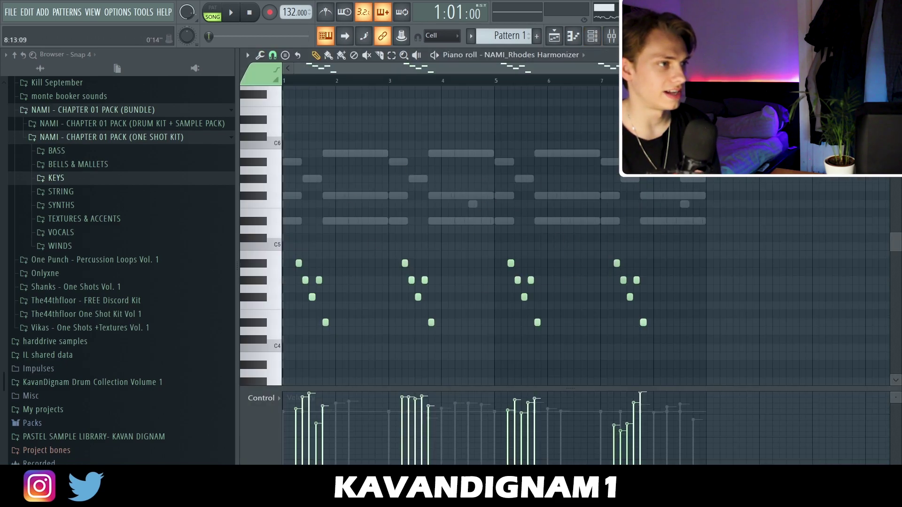
pyautogui.click(591, 39)
pyautogui.click(557, 219)
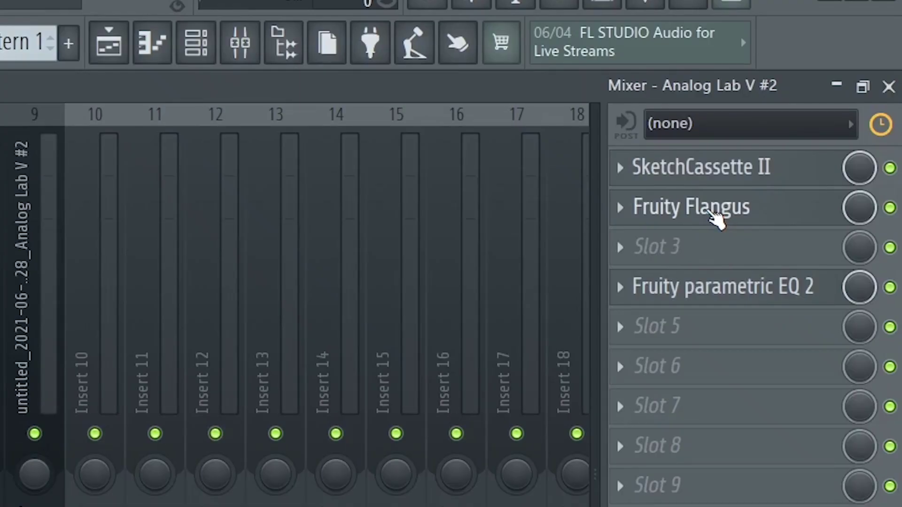
# Open the Fruity parametric EQ 2 on the Analog Lab V #2 mixer track to examine its curve
pyautogui.click(735, 306)
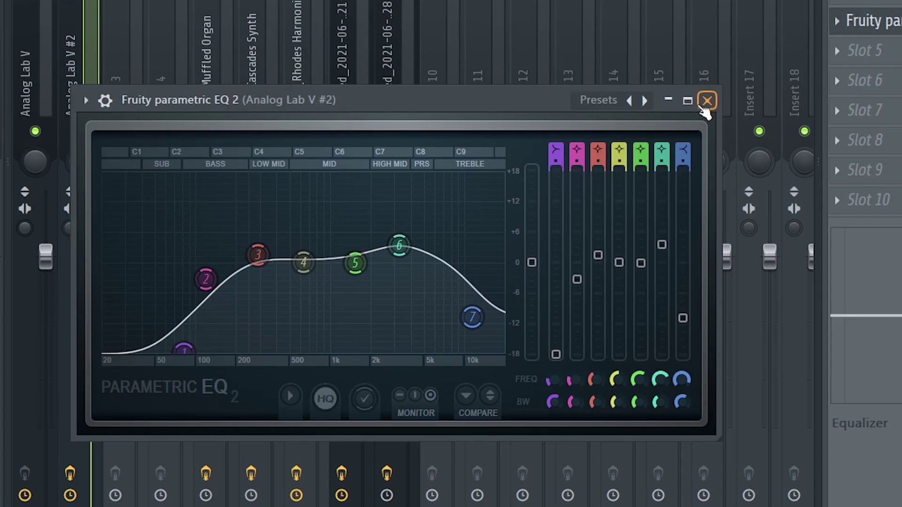
# Review the EQ and the EchoBoy Finite Space effect on the Analog Lab V tracks, and play the arrangement
pyautogui.click(706, 103)
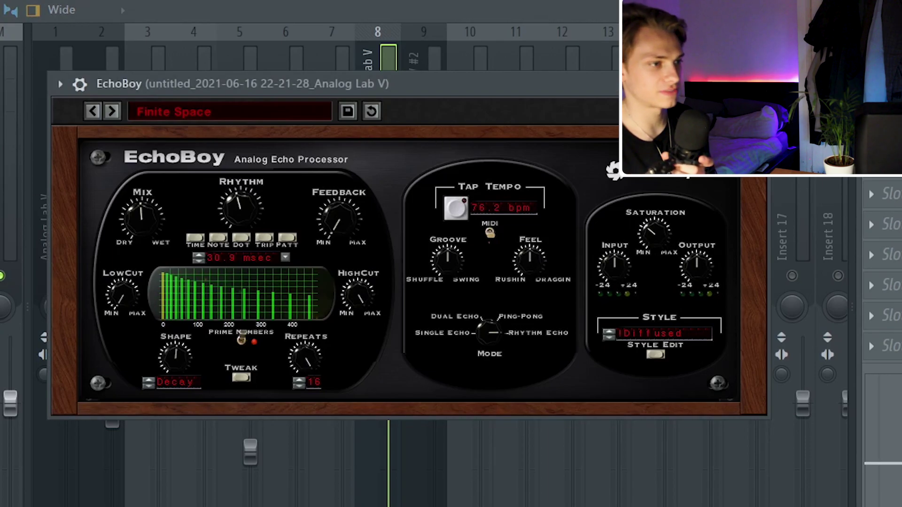
pyautogui.click(757, 84)
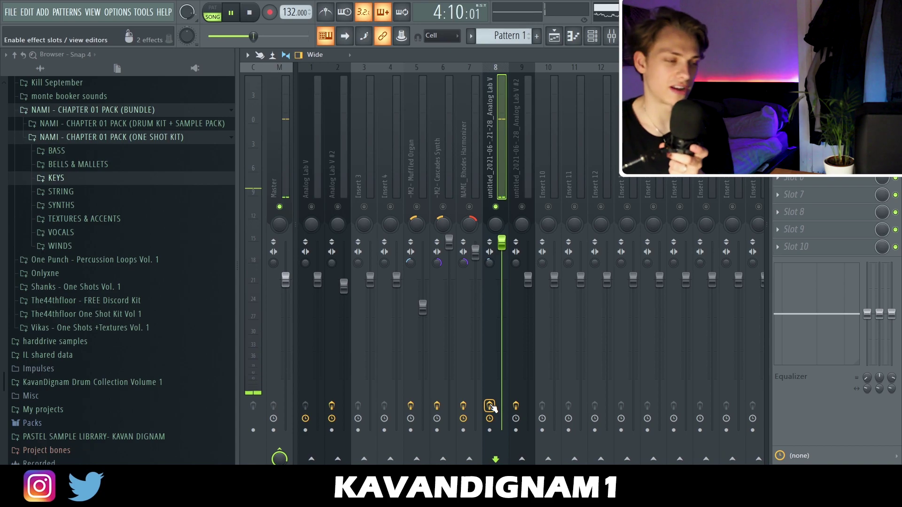
pyautogui.press('space')
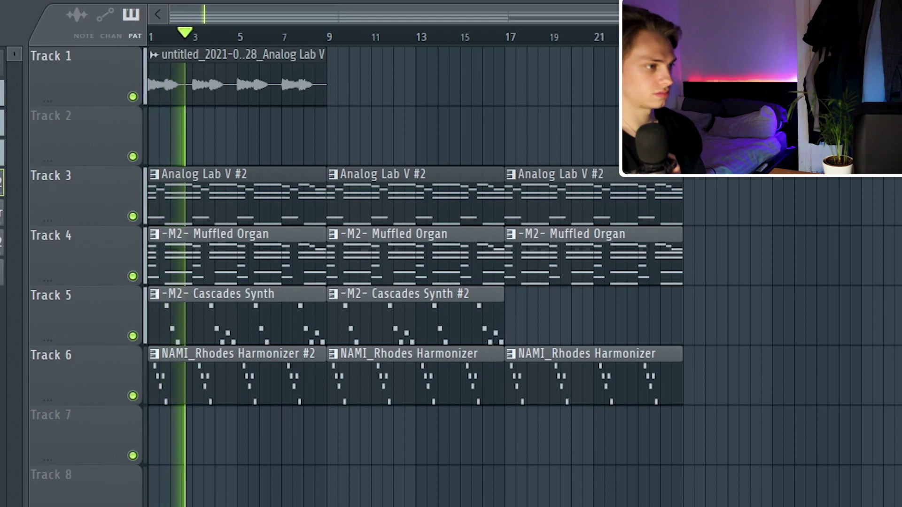
pyautogui.press('space')
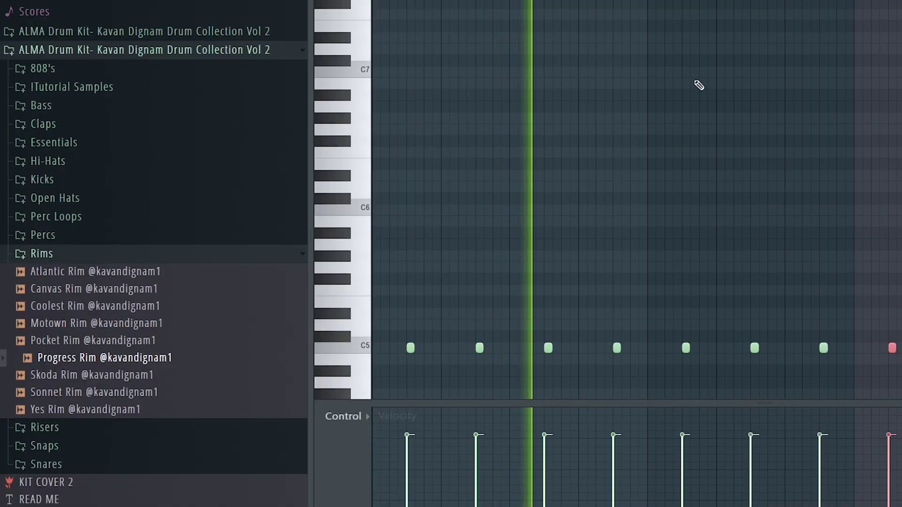
# Lower the Motown Rim sample's time-stretching pitch, with the stretch mode on Auto
pyautogui.press('F6')
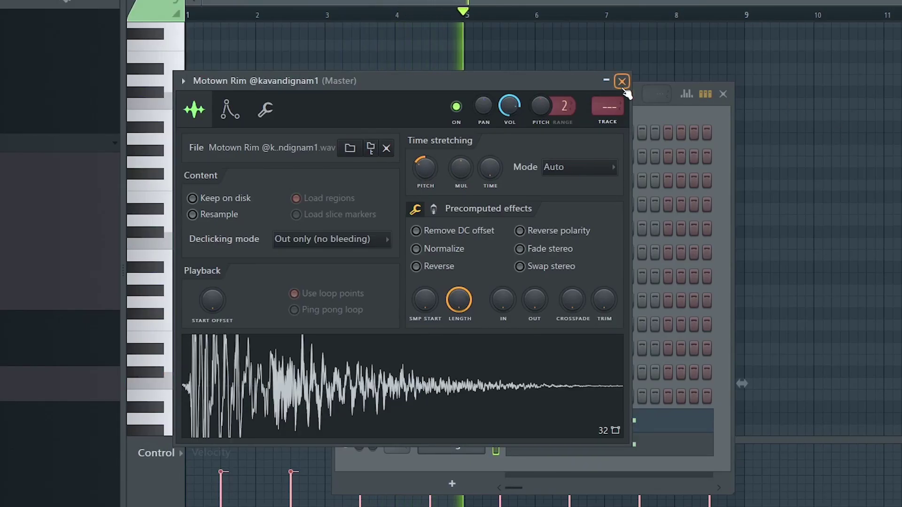
pyautogui.click(621, 82)
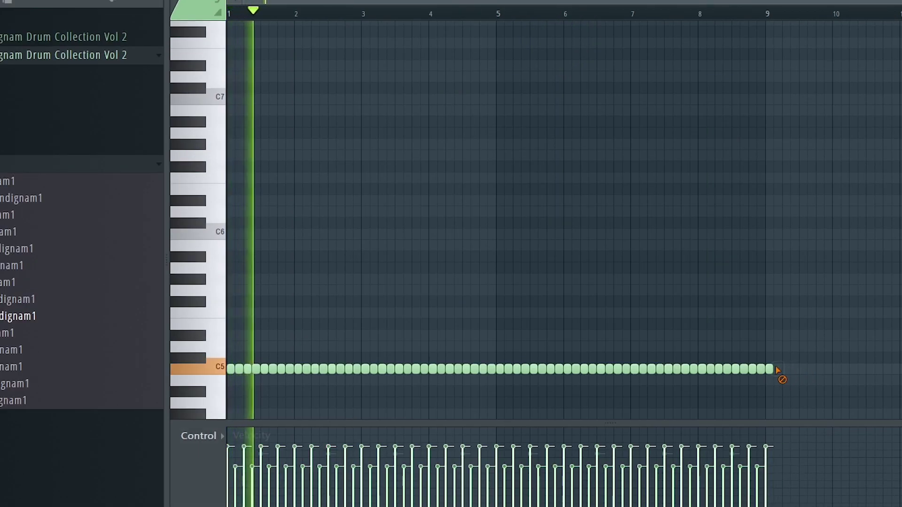
# Delay the Marble Hi Hat channel slightly using its time shift setting
pyautogui.press('F6')
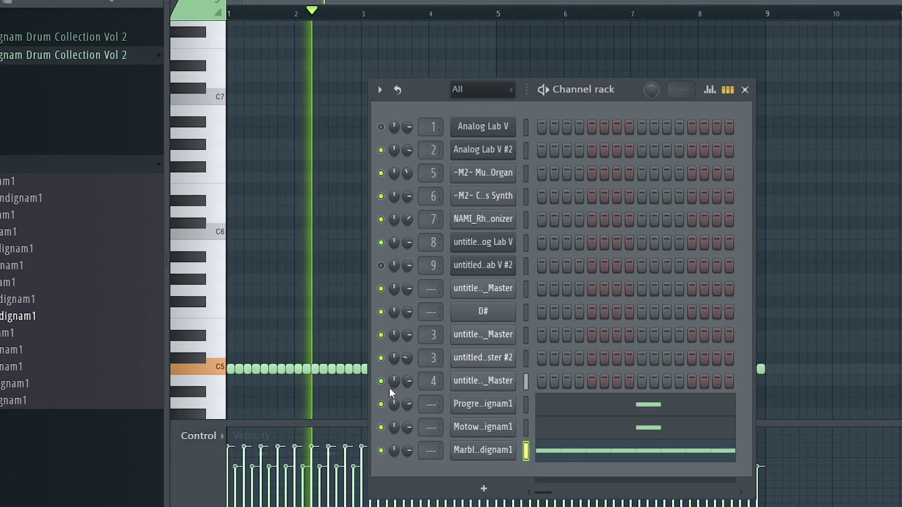
pyautogui.click(483, 451)
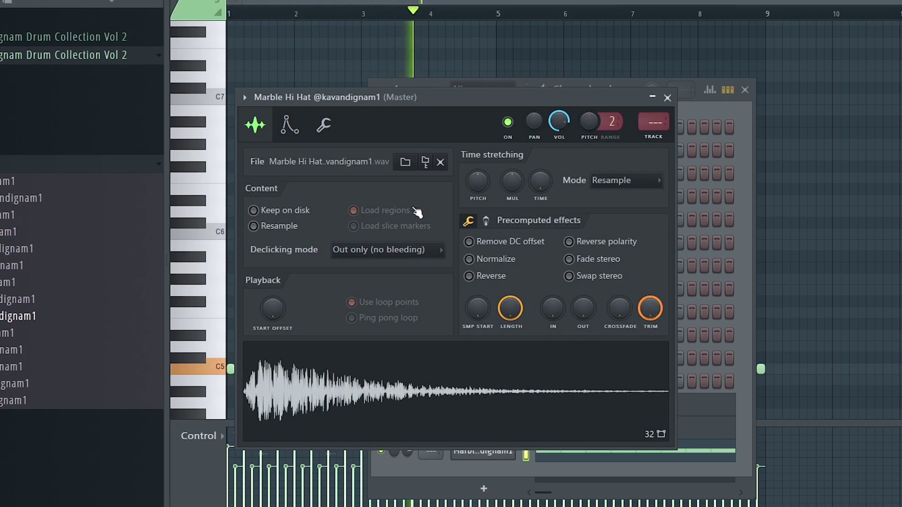
pyautogui.click(289, 125)
pyautogui.click(324, 125)
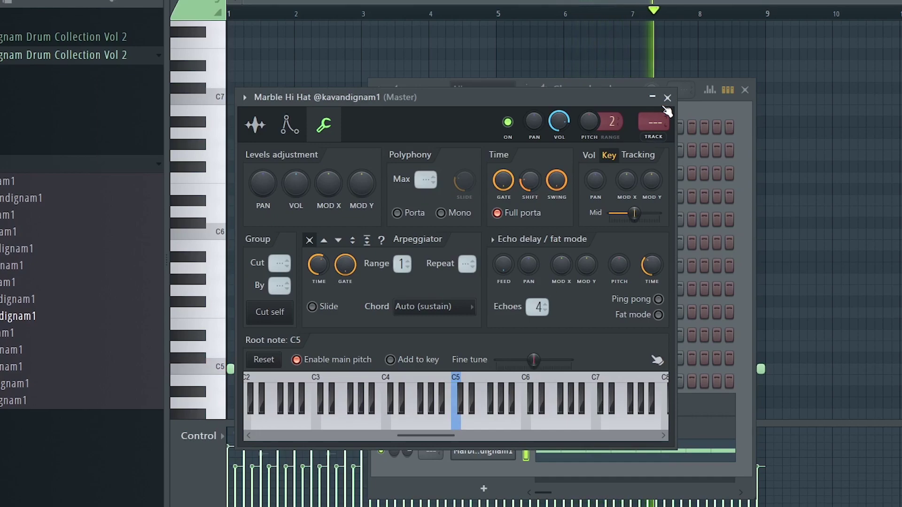
pyautogui.click(667, 97)
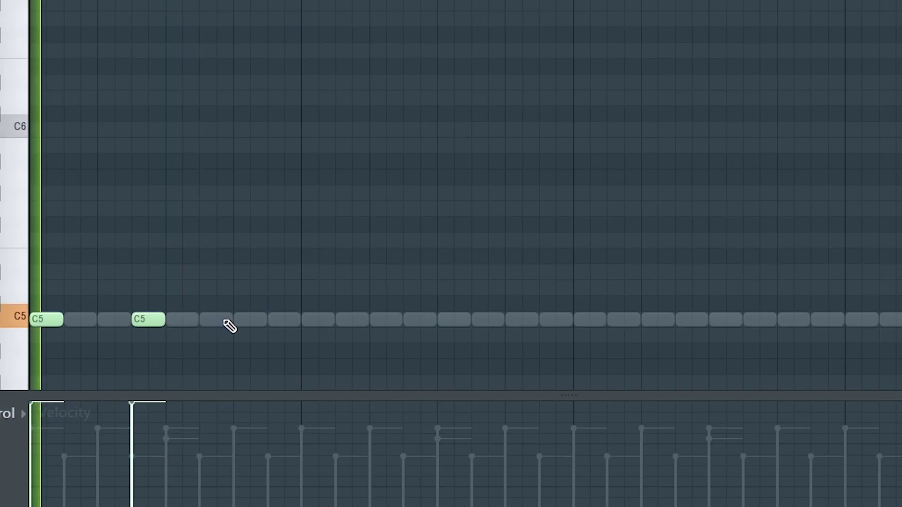
# Draw a syncopated pattern of C5 notes for the Leader 808 across eight bars
pyautogui.click(237, 320)
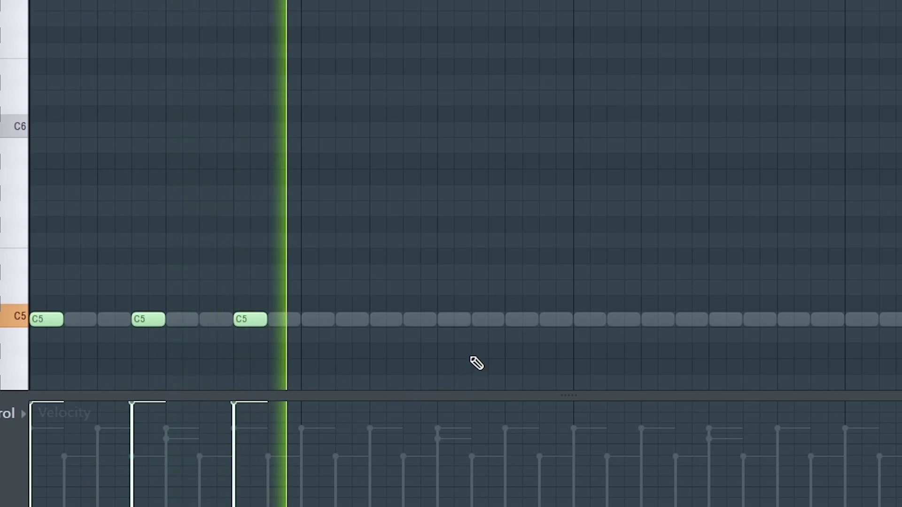
pyautogui.click(585, 319)
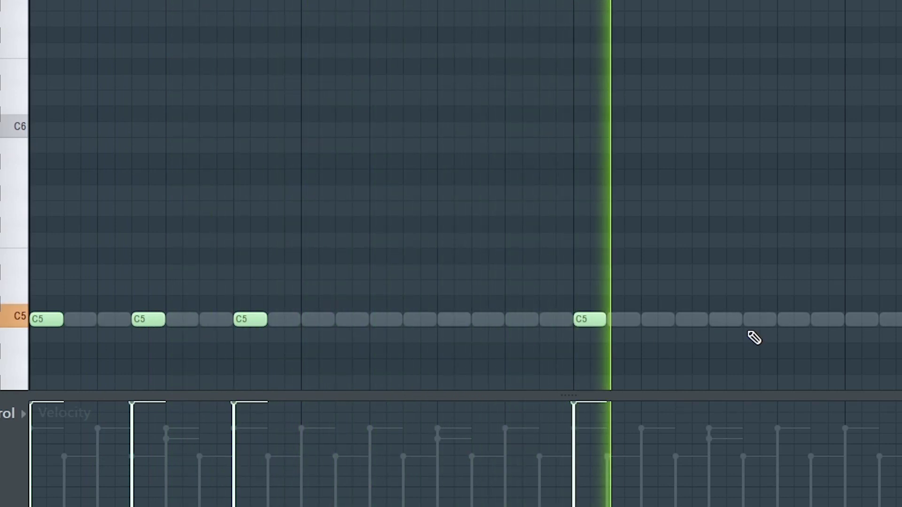
pyautogui.scroll(-1, 719, 331)
pyautogui.click(662, 320)
pyautogui.click(829, 319)
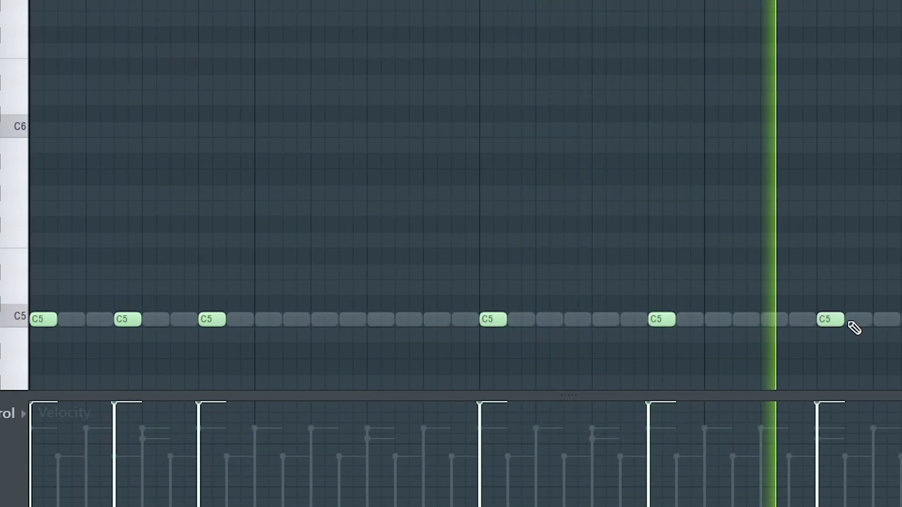
pyautogui.click(883, 320)
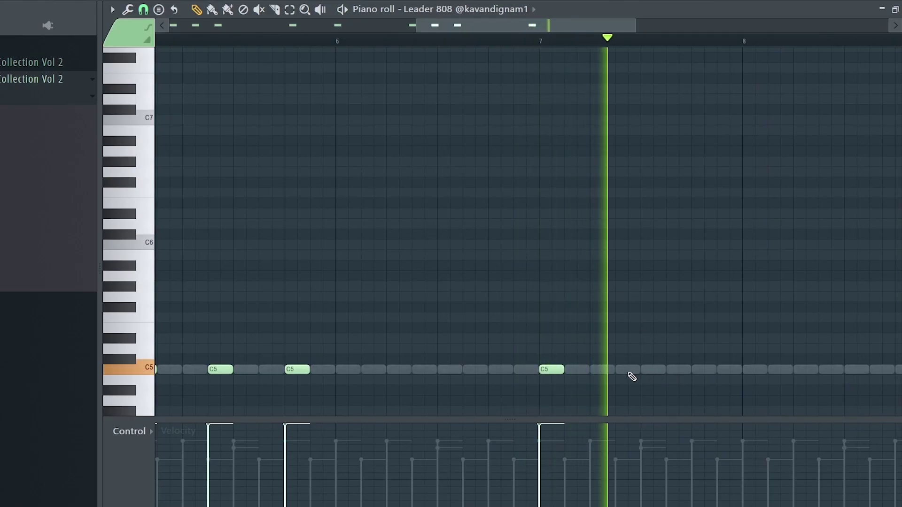
pyautogui.click(651, 371)
pyautogui.click(697, 371)
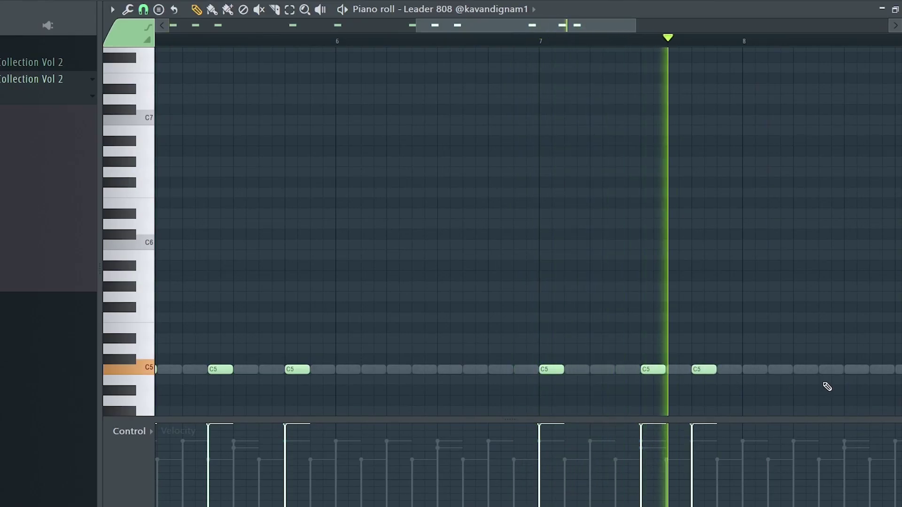
pyautogui.click(799, 371)
pyautogui.scroll(-3, 848, 378)
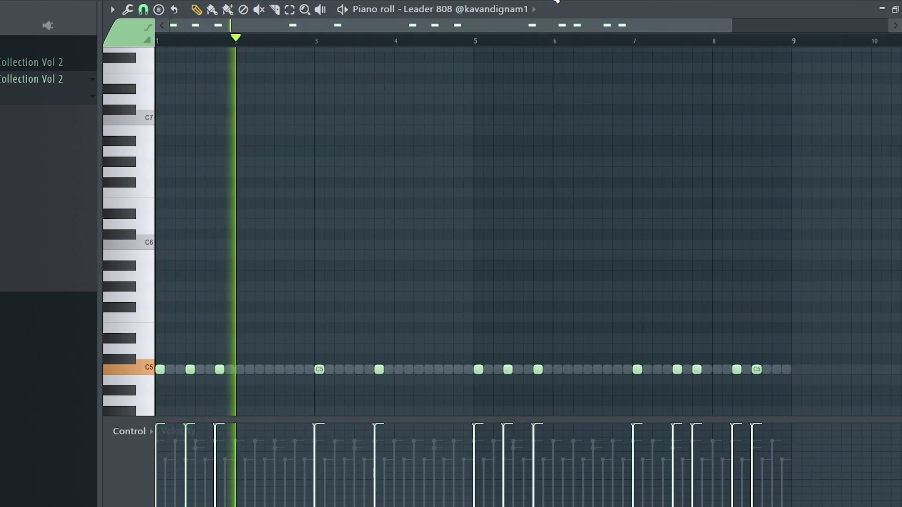
# Reset the Leader 808 channel's volume to its default in the channel rack
pyautogui.press('F6')
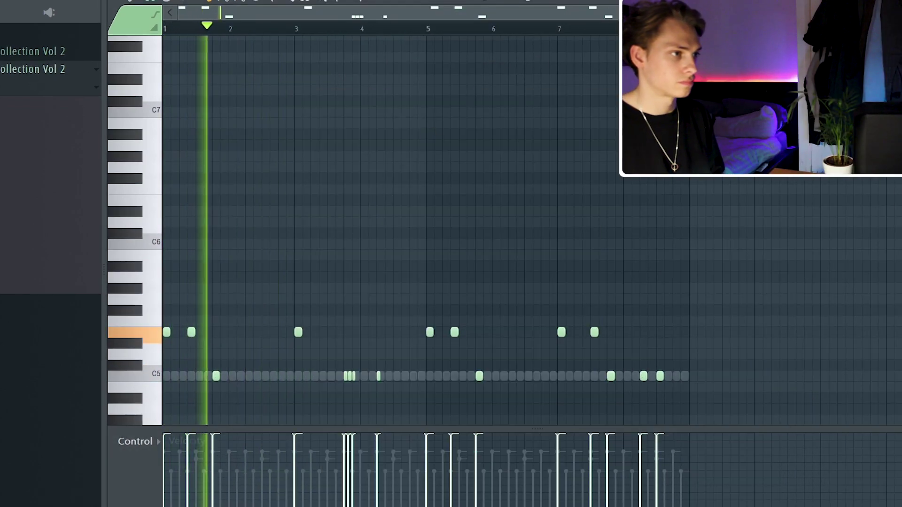
pyautogui.press('F6')
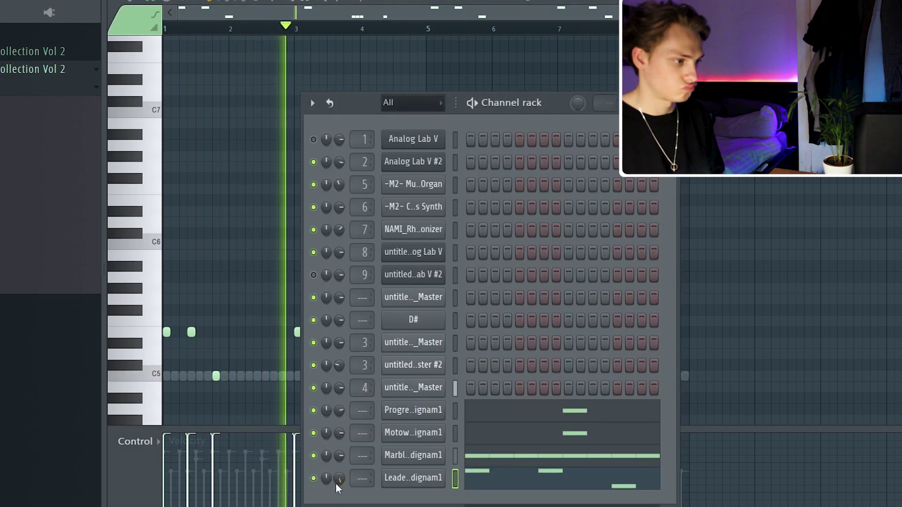
pyautogui.rightClick(339, 478)
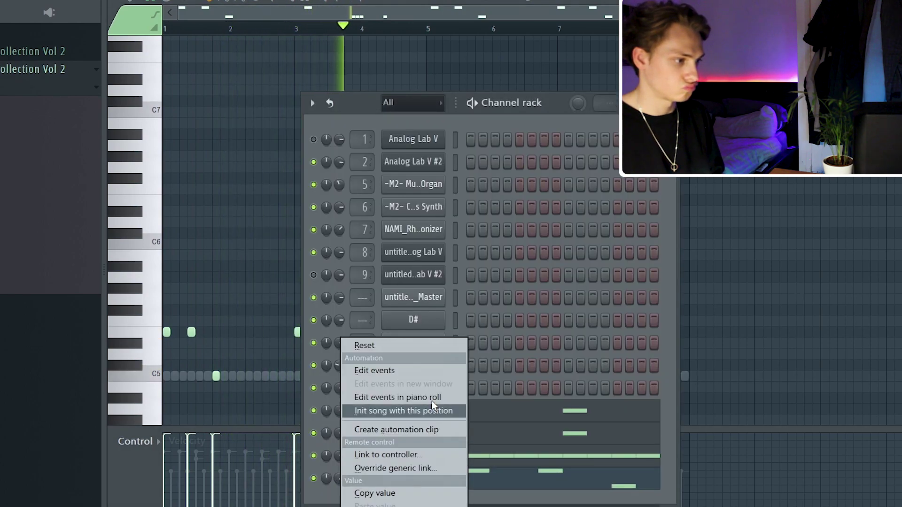
pyautogui.click(405, 351)
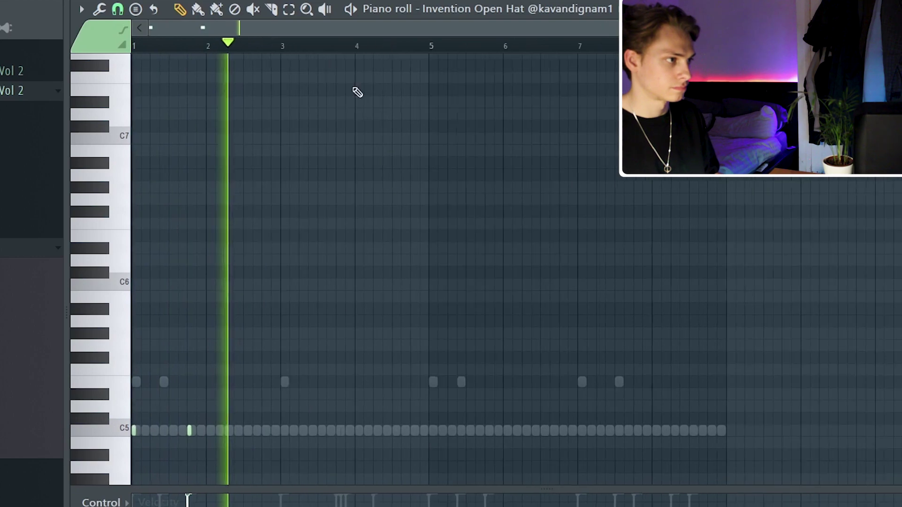
# Duplicate the Invention Open Hat's first two bars into bars 3 and 4, and delete the copied hit late in bar 3
pyautogui.moveTo(282, 46); pyautogui.dragTo(135, 46)
pyautogui.hotkey('ctrl', 'b')
pyautogui.hotkey('ctrl', 'd')
pyautogui.rightClick(335, 430)
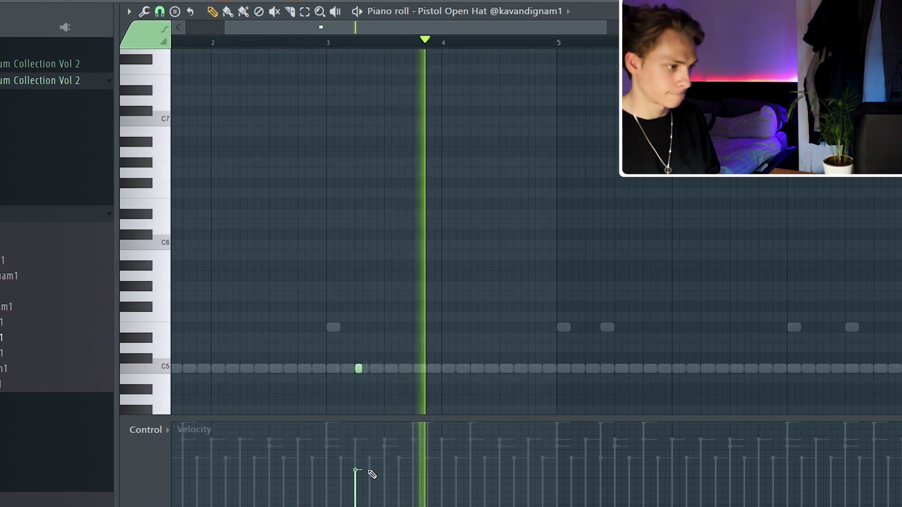
# Duplicate the Pistol Open Hat's four-bar pattern into bars 5 to 8
pyautogui.moveTo(559, 42); pyautogui.dragTo(155, 43)
pyautogui.hotkey('ctrl', 'b')
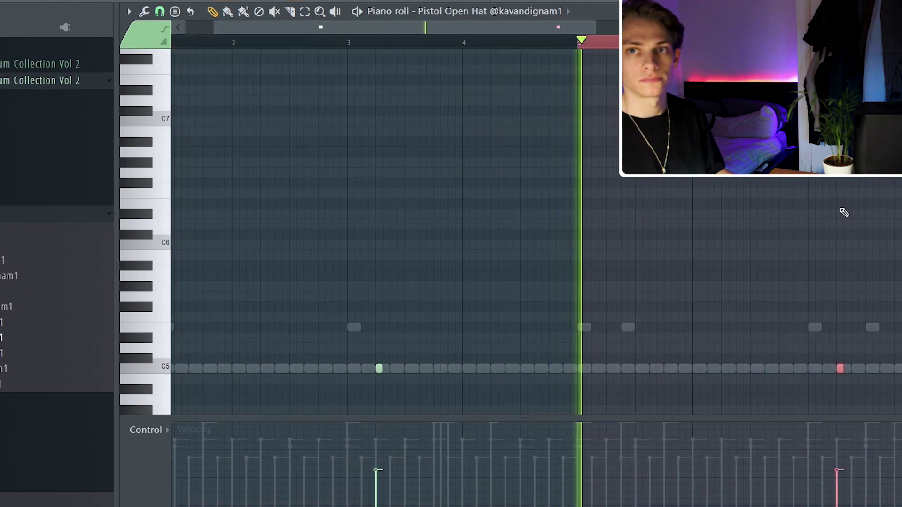
pyautogui.hotkey('ctrl', 'd')
pyautogui.scroll(-10, 822, 202)
pyautogui.scroll(3, 519, 186)
pyautogui.scroll(-3, 540, 209)
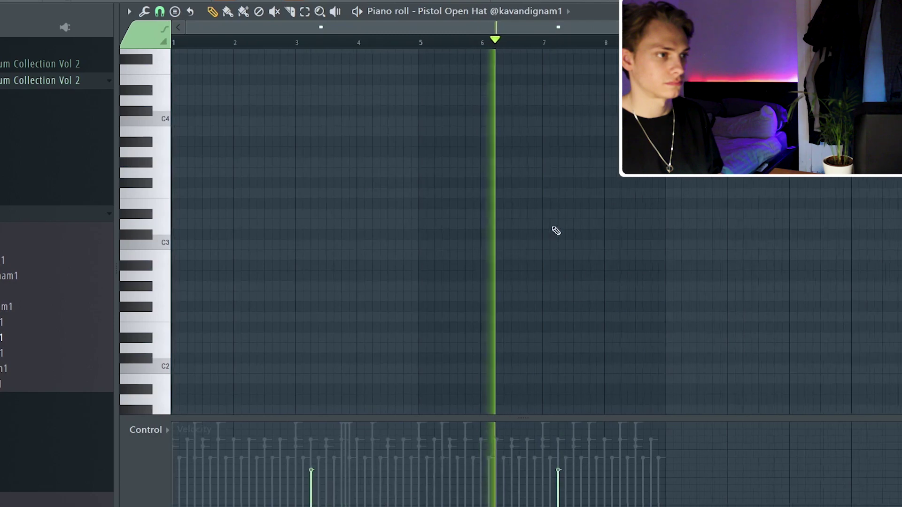
pyautogui.scroll(5, 557, 235)
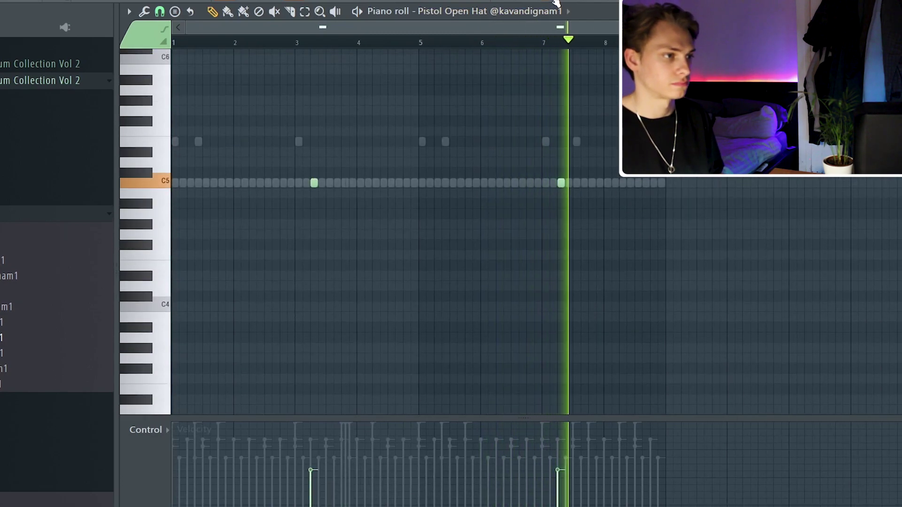
# Duplicate the GOAT Kick's four-bar B4 pattern into bars 5 to 8
pyautogui.press('F6')
pyautogui.click(57, 214)
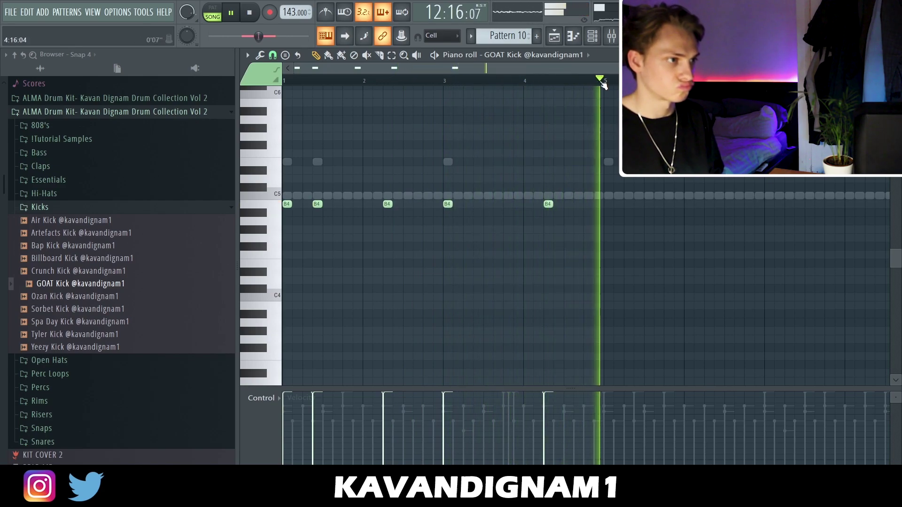
pyautogui.moveTo(519, 109); pyautogui.dragTo(286, 105)
pyautogui.hotkey('ctrl', 'b')
pyautogui.hotkey('ctrl', 'd')
pyautogui.scroll(-1, 876, 223)
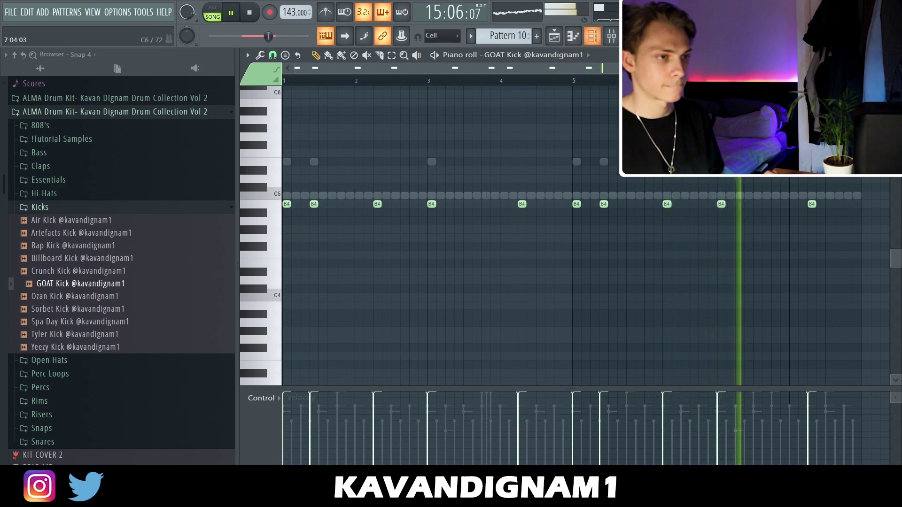
pyautogui.scroll(2, 829, 217)
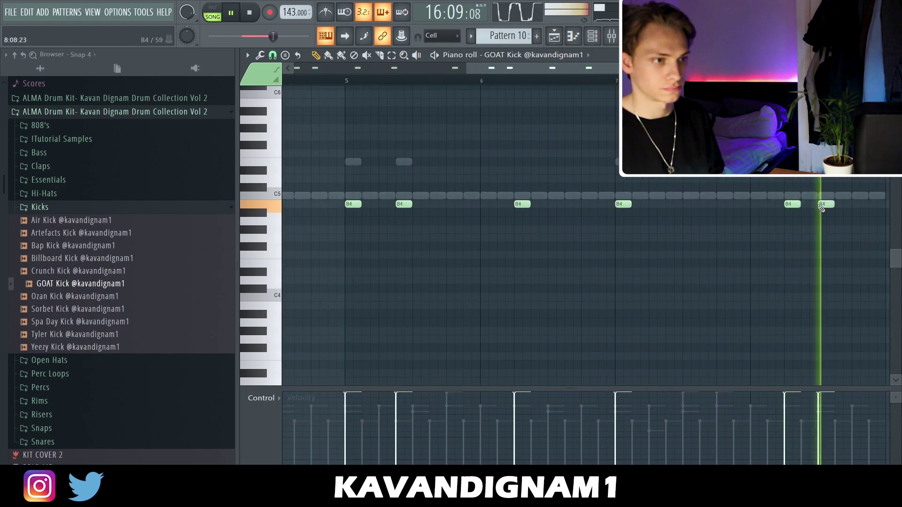
pyautogui.scroll(-2, 801, 211)
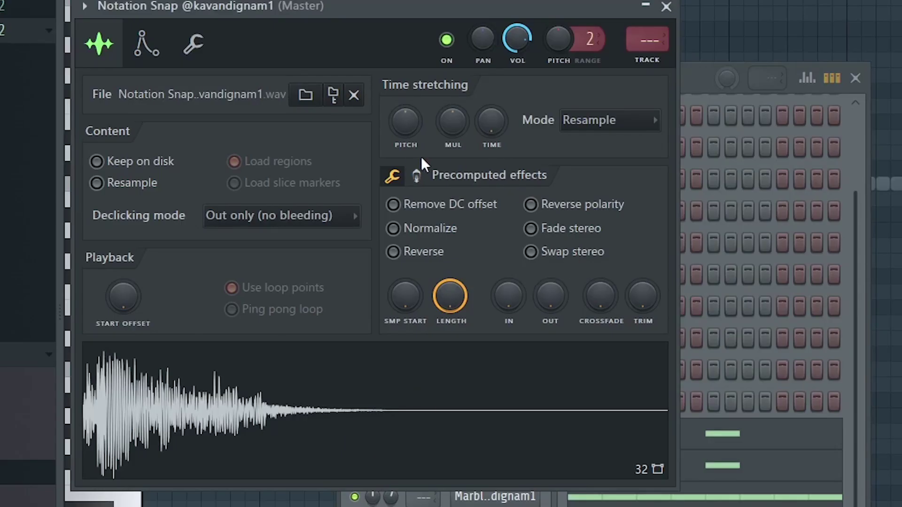
# Raise the boost slightly in the Notation Snap's precomputed effects
pyautogui.click(417, 176)
pyautogui.moveTo(406, 213); pyautogui.dragTo(406, 206)
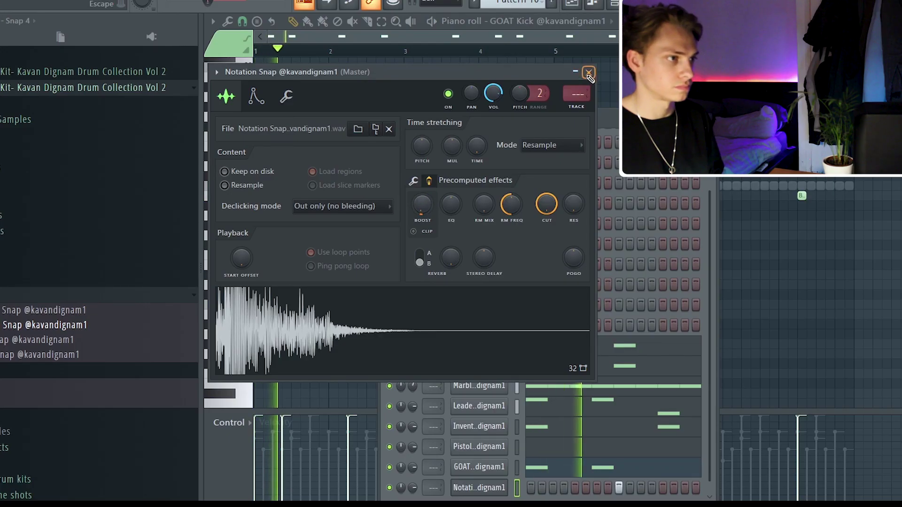
pyautogui.click(588, 71)
# Repeat the Notation Snap's single C5 hit once per bar across all eight bars
pyautogui.press('F7')
pyautogui.hotkey('ctrl', 'b')
pyautogui.hotkey('ctrl', 'b')
pyautogui.hotkey('ctrl', 'b')
pyautogui.hotkey('ctrl', 'b')
pyautogui.hotkey('ctrl', 'b')
pyautogui.hotkey('ctrl', 'b')
pyautogui.hotkey('ctrl', 'b')
pyautogui.hotkey('ctrl', 'd')
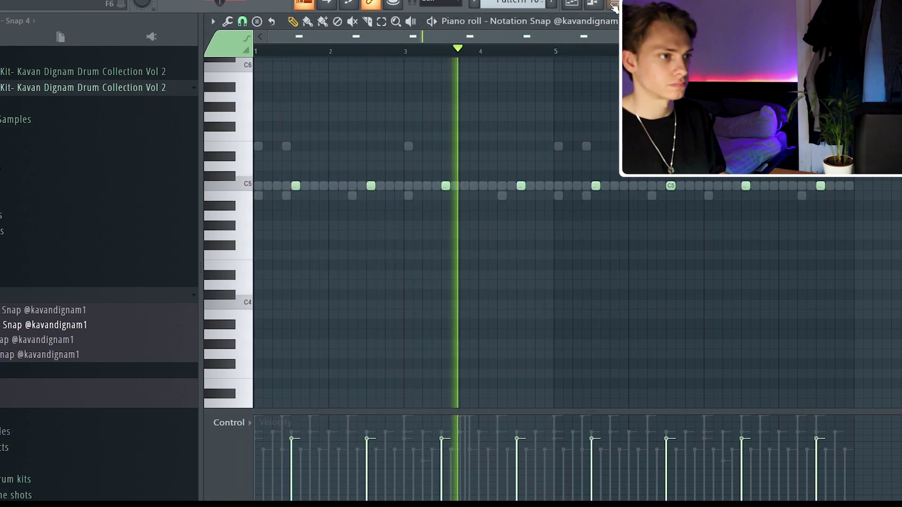
# Trim the silent tail of the Notation Snap sample and adjust its fade-out
pyautogui.press('F6')
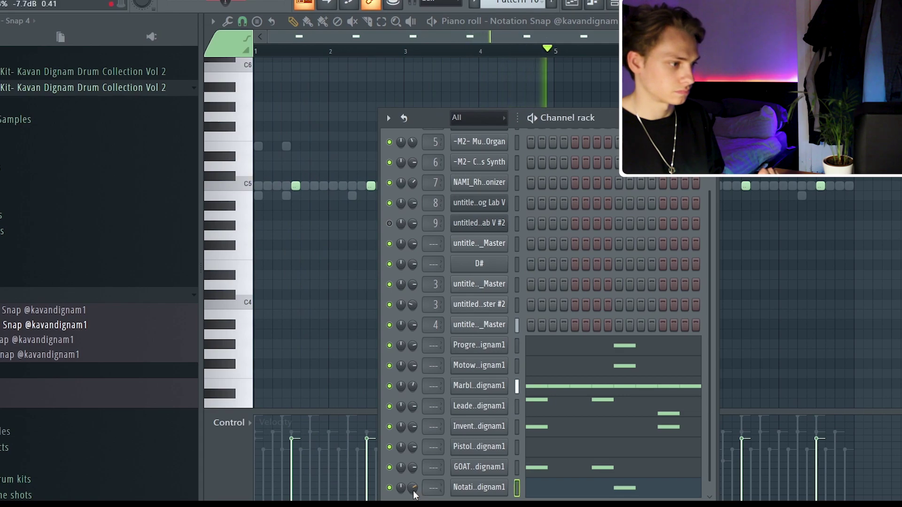
pyautogui.click(479, 488)
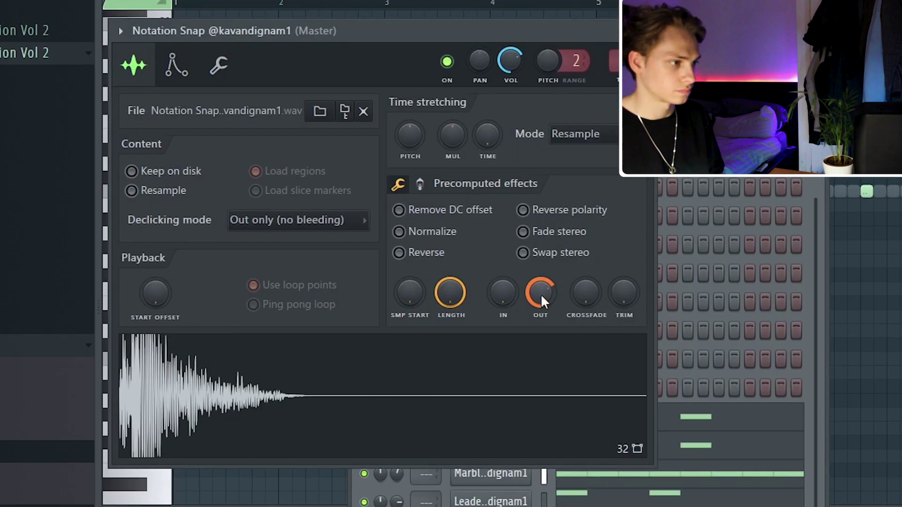
pyautogui.moveTo(622, 300); pyautogui.dragTo(622, 281)
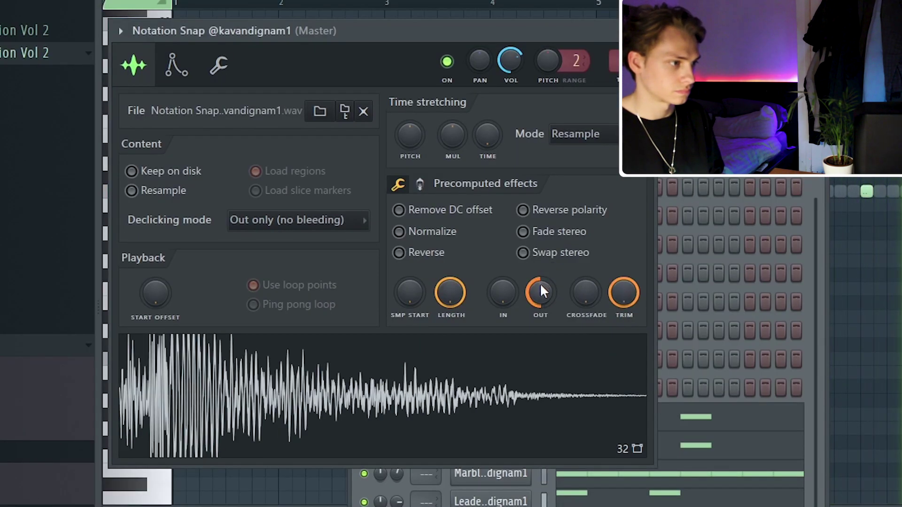
pyautogui.moveTo(540, 280); pyautogui.dragTo(540, 296)
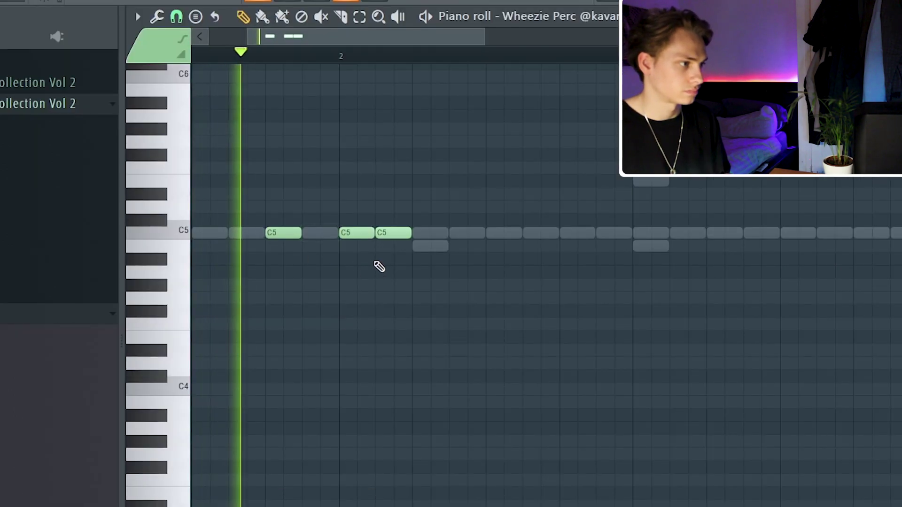
pyautogui.scroll(-3, 554, 149)
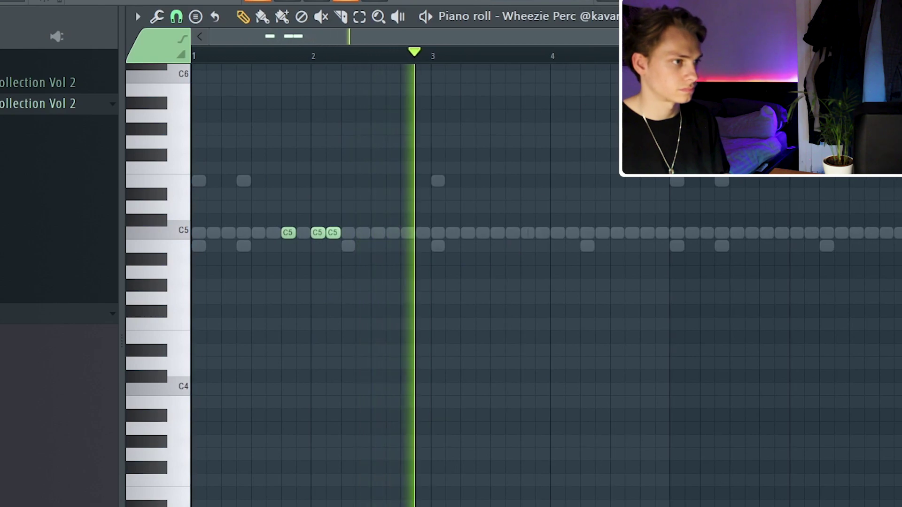
# Duplicate the Wheezie Perc's three-hit C5 pattern from the first four bars into bars 5 to 8
pyautogui.scroll(3, 516, 252)
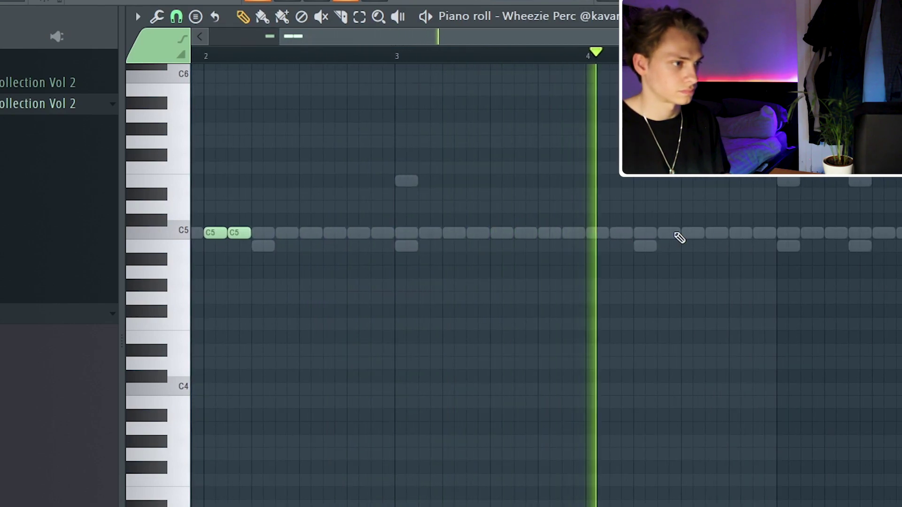
pyautogui.hotkey('ctrl', 'a')
pyautogui.hotkey('ctrl', 'b')
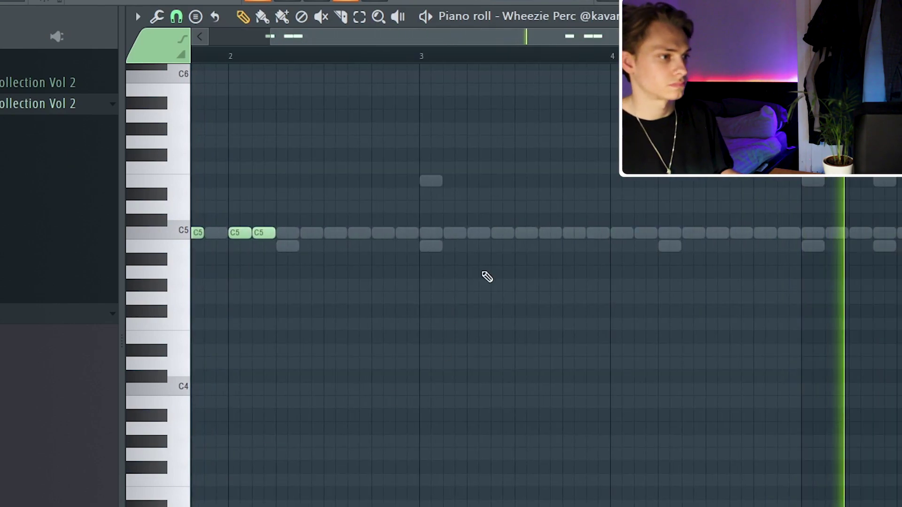
pyautogui.hotkey('ctrl', 'd')
pyautogui.scroll(-3, 459, 298)
# Replace the next percussion channel's C5 hit before bar 3 with one on the last eighth of bar 4
pyautogui.press('F6')
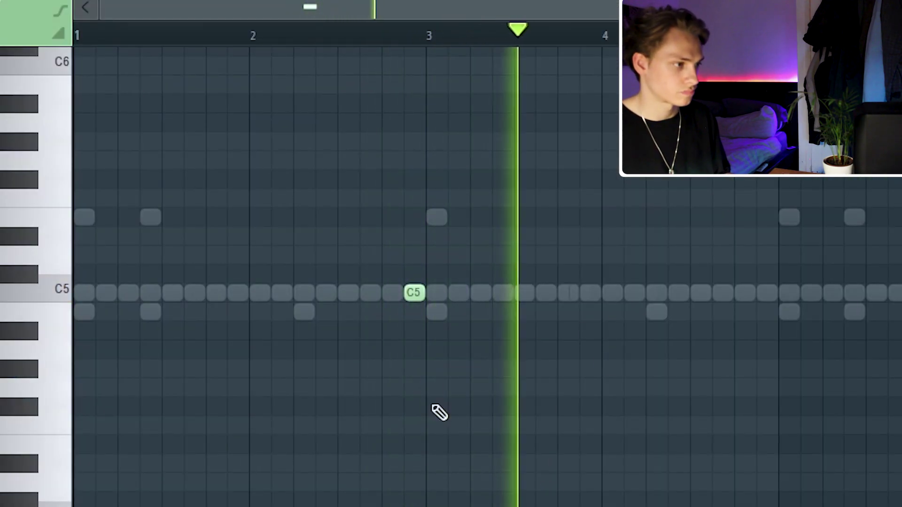
pyautogui.rightClick(423, 232)
pyautogui.click(762, 295)
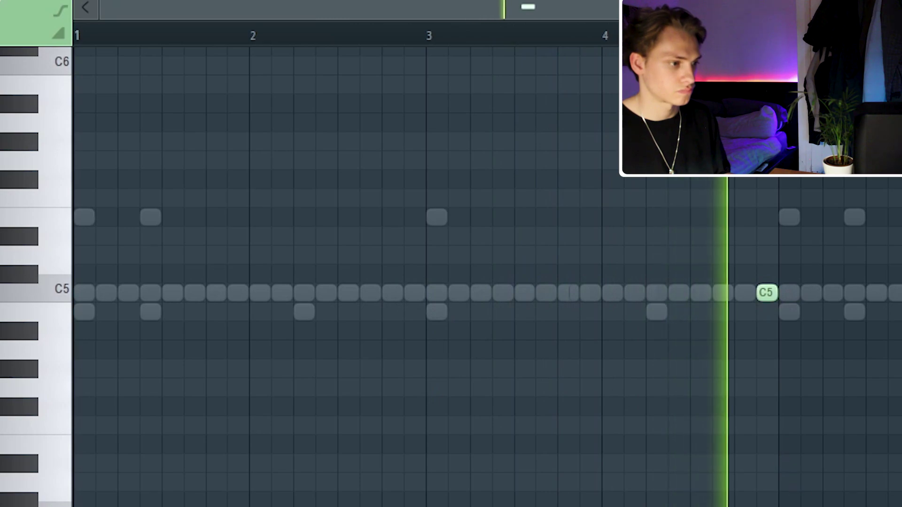
# Add two C5 hits to the next empty percussion channel, on the third and fourth beats of bar 4
pyautogui.press('F6')
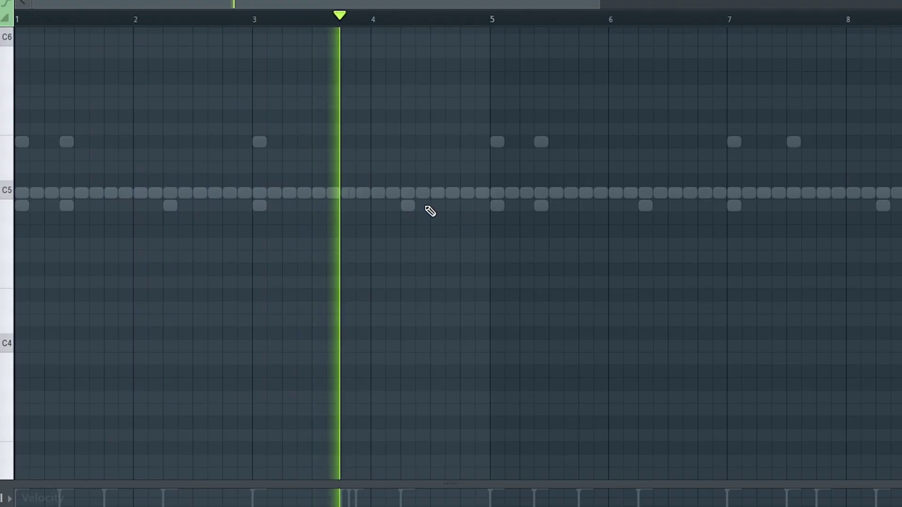
pyautogui.click(437, 206)
pyautogui.click(466, 205)
pyautogui.moveTo(488, 199); pyautogui.dragTo(378, 209)
pyautogui.hotkey('shift', 'Up')
pyautogui.hotkey('ctrl', 'd')
# Duplicate the four-bar pattern with the two C5 percussion hits into bars 5 to 8
pyautogui.scroll(-2, 420, 52)
pyautogui.moveTo(331, 21); pyautogui.dragTo(17, 20)
pyautogui.hotkey('ctrl', 'b')
pyautogui.hotkey('ctrl', 'd')
pyautogui.hotkey('ctrl', 'a')
pyautogui.hotkey('ctrl', 'd')
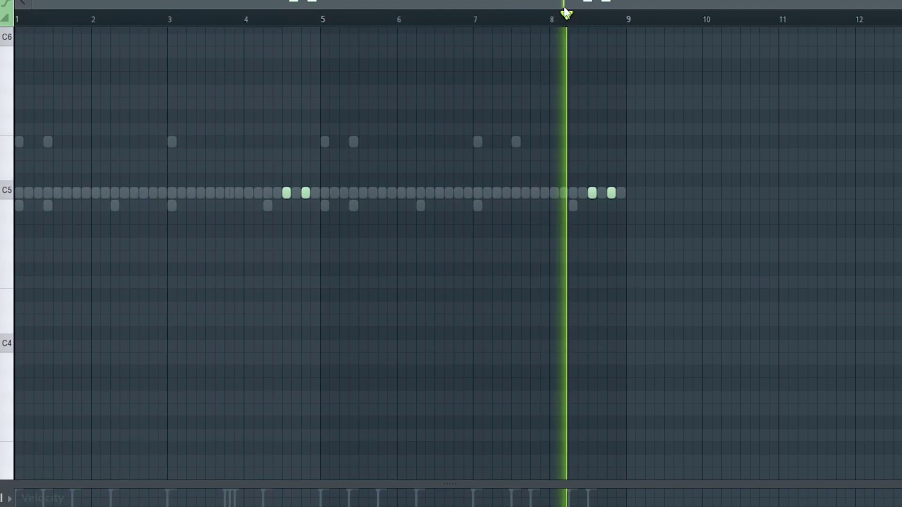
# Vary the Marble Hi Hat's first bar: shorten the third C5 note, add a short A#4 note under the fourth and remove the seventh
pyautogui.press('F6')
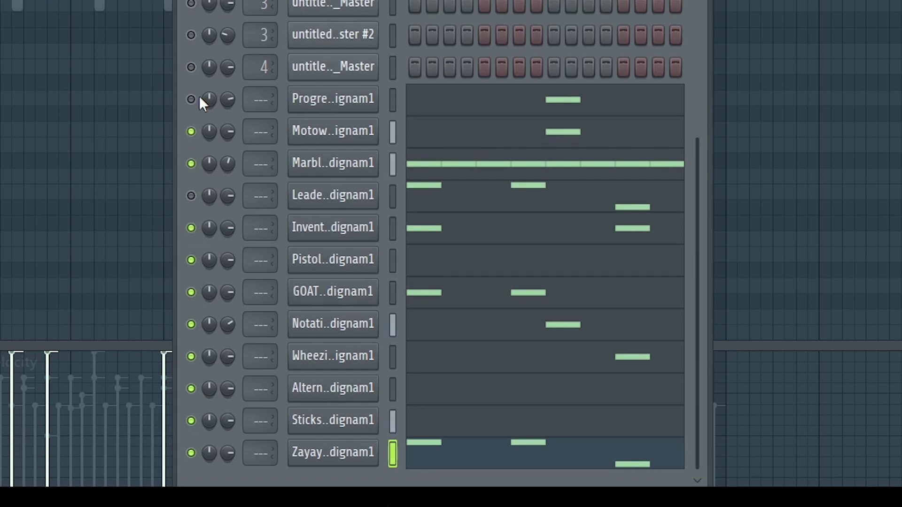
pyautogui.click(410, 163)
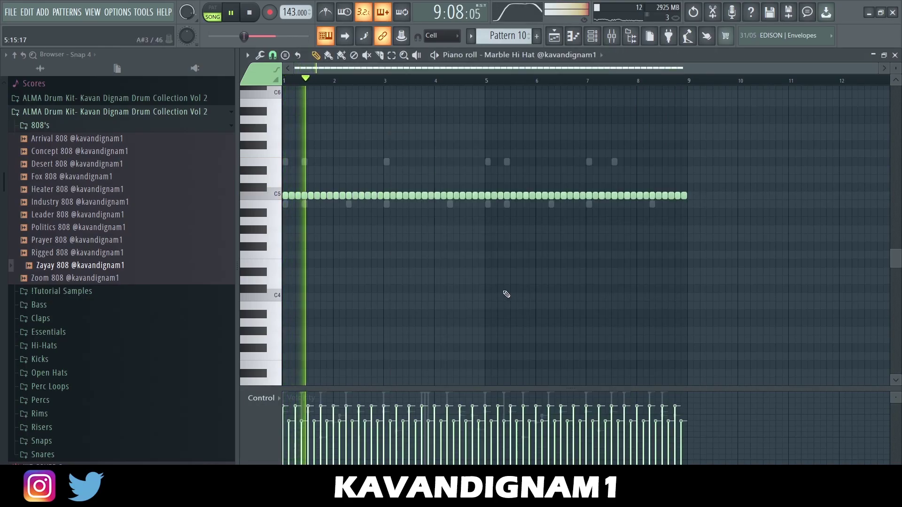
pyautogui.scroll(6, 403, 222)
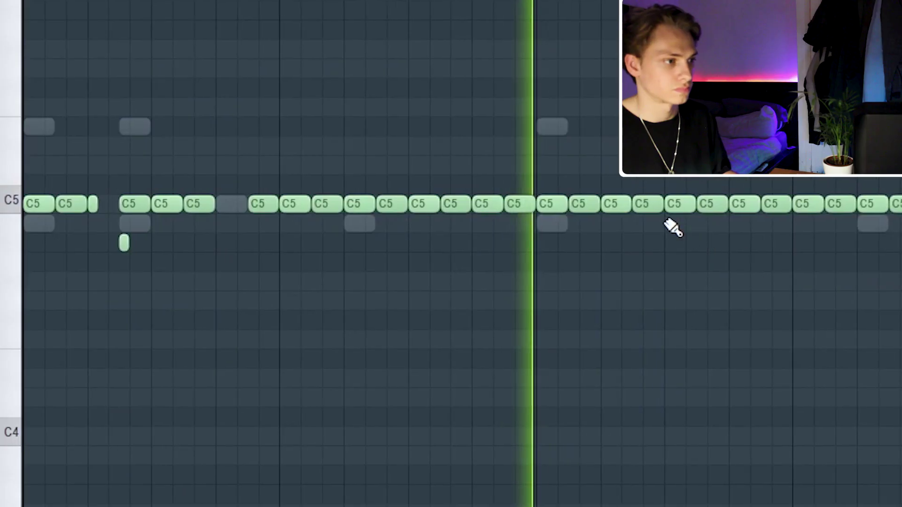
# Delete the Marble Hi Hat notes in bars 5 to 8
pyautogui.scroll(-3, 462, 281)
pyautogui.moveTo(900, 269); pyautogui.dragTo(571, 135)
pyautogui.press('Delete')
# Replace the Marble Hi Hat's C5 note on the second beat of bar 4 with a roll of three short, evenly spaced hits
pyautogui.scroll(3, 339, 277)
pyautogui.scroll(2, 347, 283)
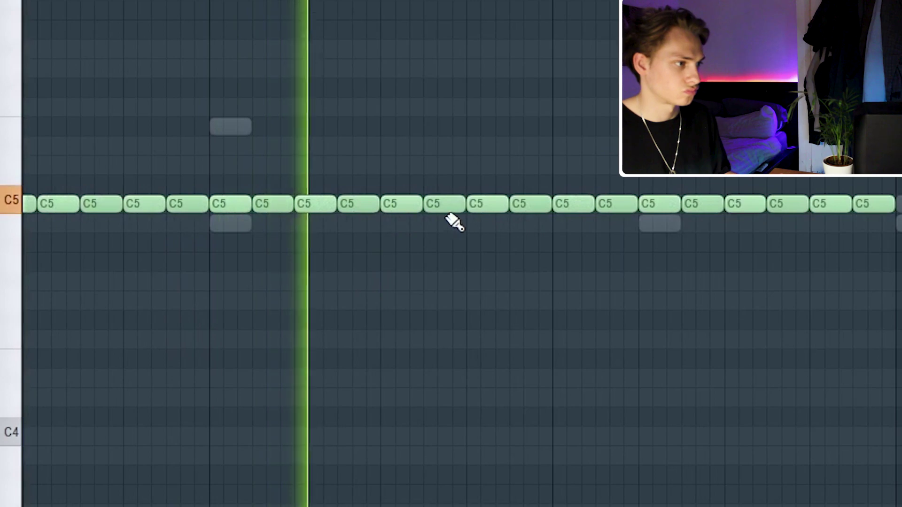
pyautogui.press('space')
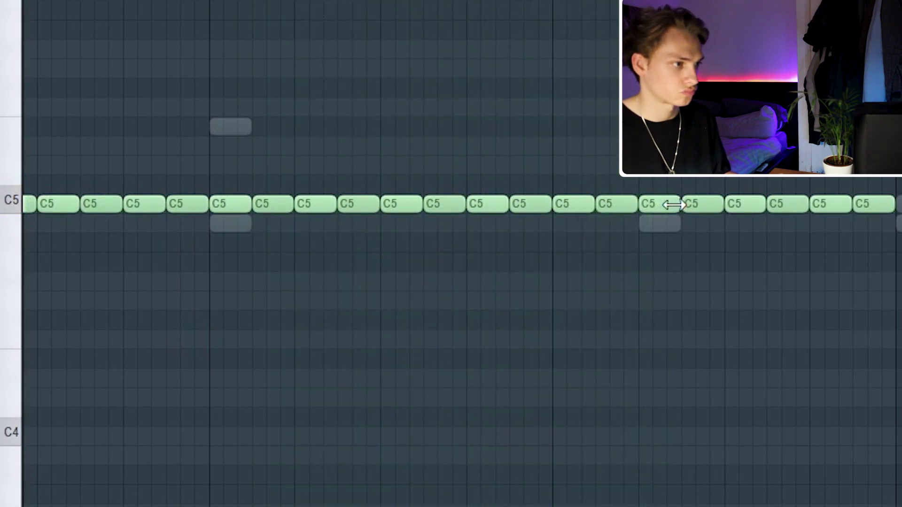
pyautogui.scroll(3, 595, 249)
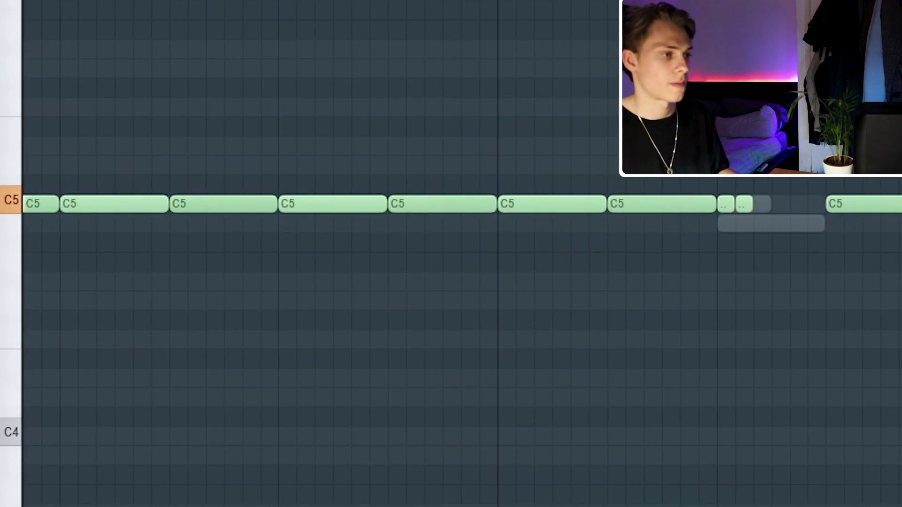
pyautogui.scroll(-5, 584, 232)
pyautogui.press('space')
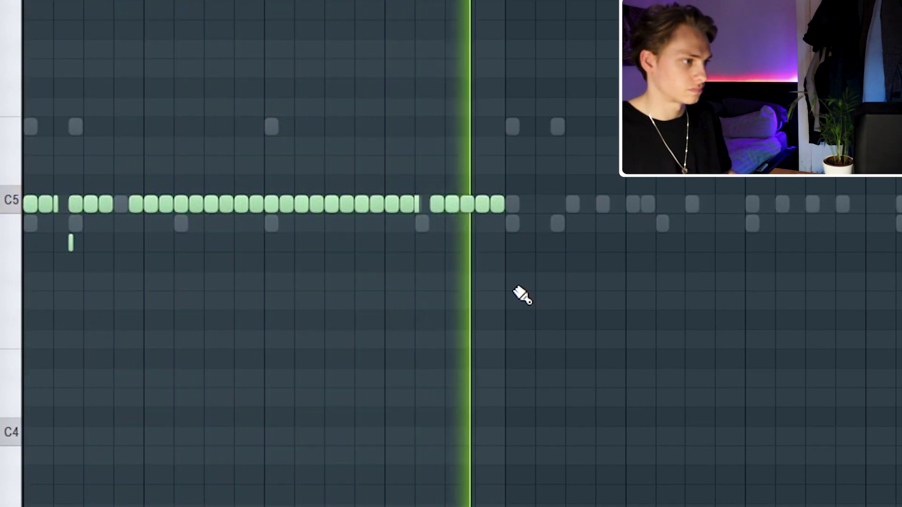
pyautogui.scroll(3, 373, 242)
pyautogui.scroll(2, 381, 211)
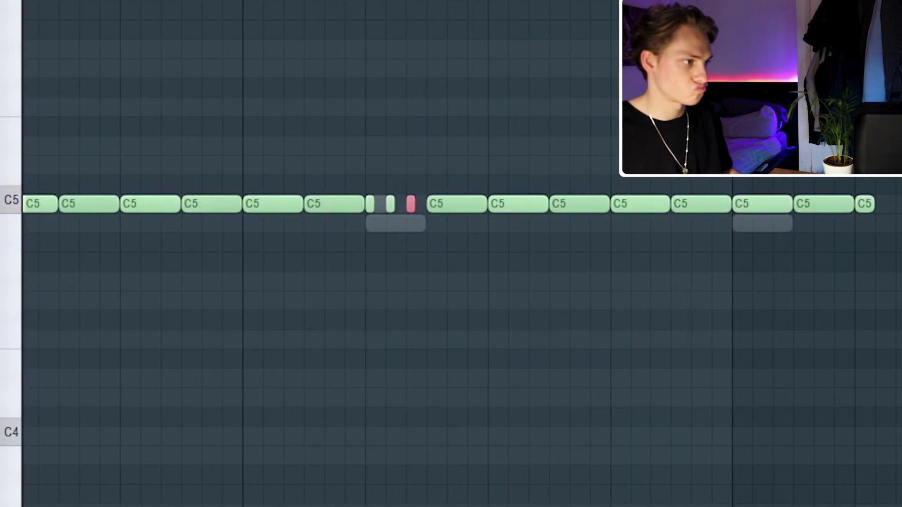
# Replace the Marble Hi Hat notes from bar 5 onward with a duplicate of the edited four-bar pattern
pyautogui.scroll(-4, 584, 241)
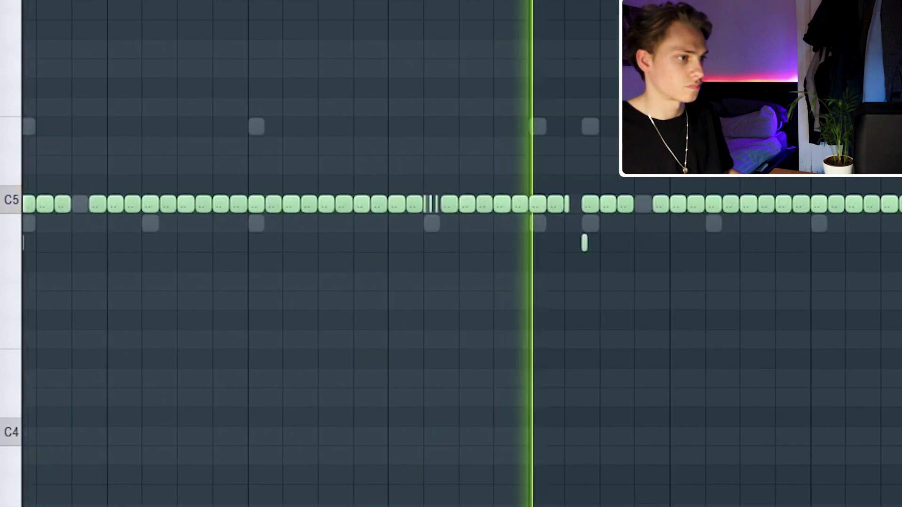
pyautogui.moveTo(685, 94); pyautogui.dragTo(534, 72)
pyautogui.press('Delete')
pyautogui.hotkey('ctrl', 'b')
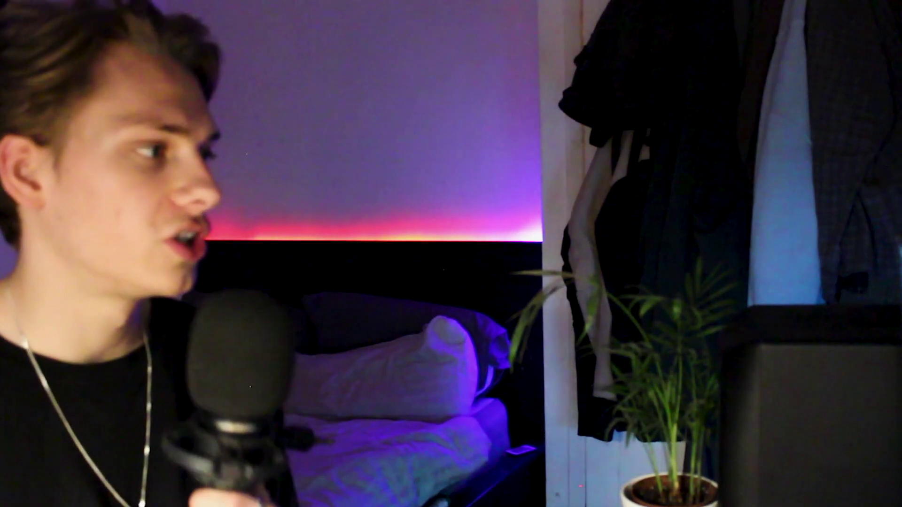